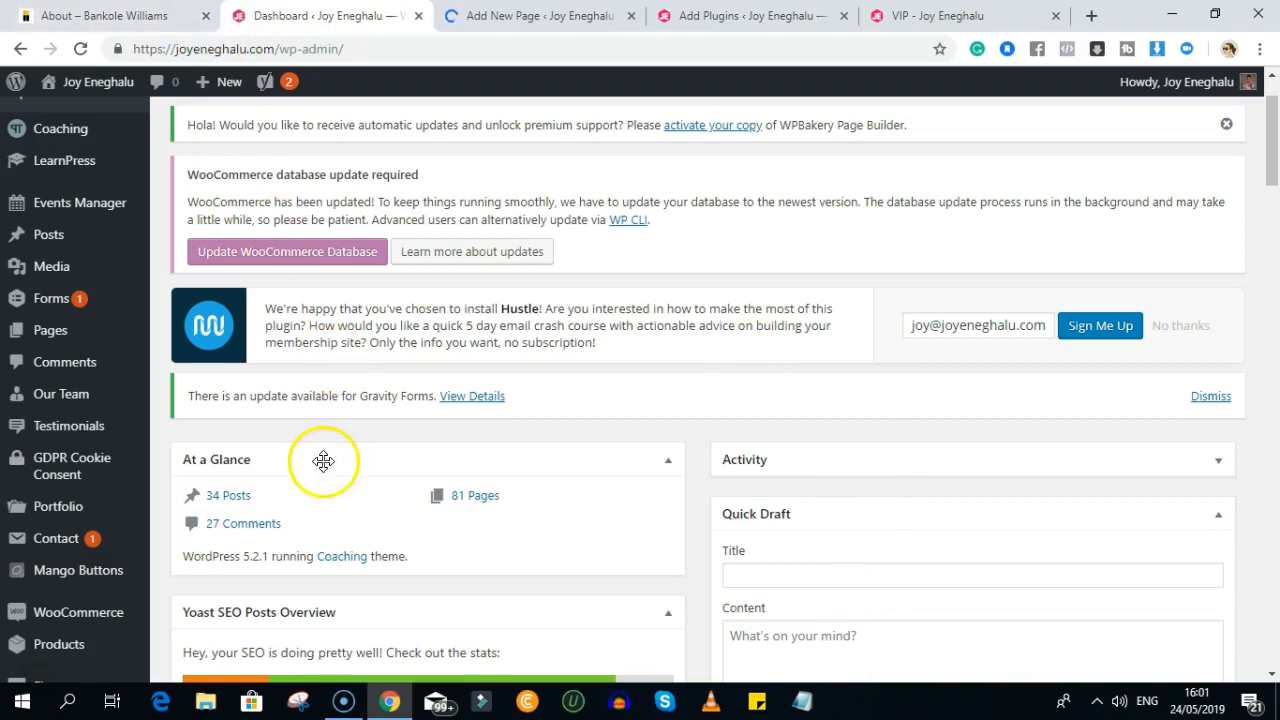
Find the Mango Buttons plugin in the plugin directory's search results for "mango"
{"action": "scroll", "coordinate": [332, 462], "scroll_direction": "down", "scroll_amount": 3}
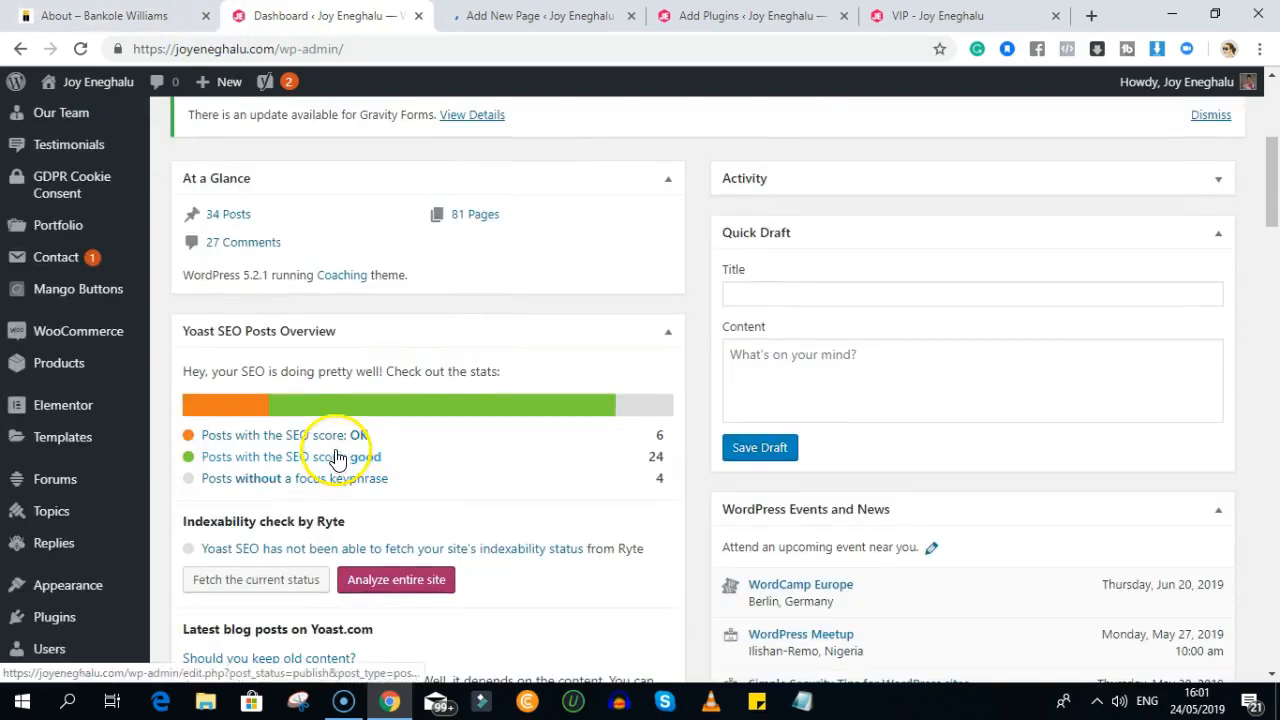
{"action": "scroll", "coordinate": [110, 290], "scroll_direction": "down", "scroll_amount": 3}
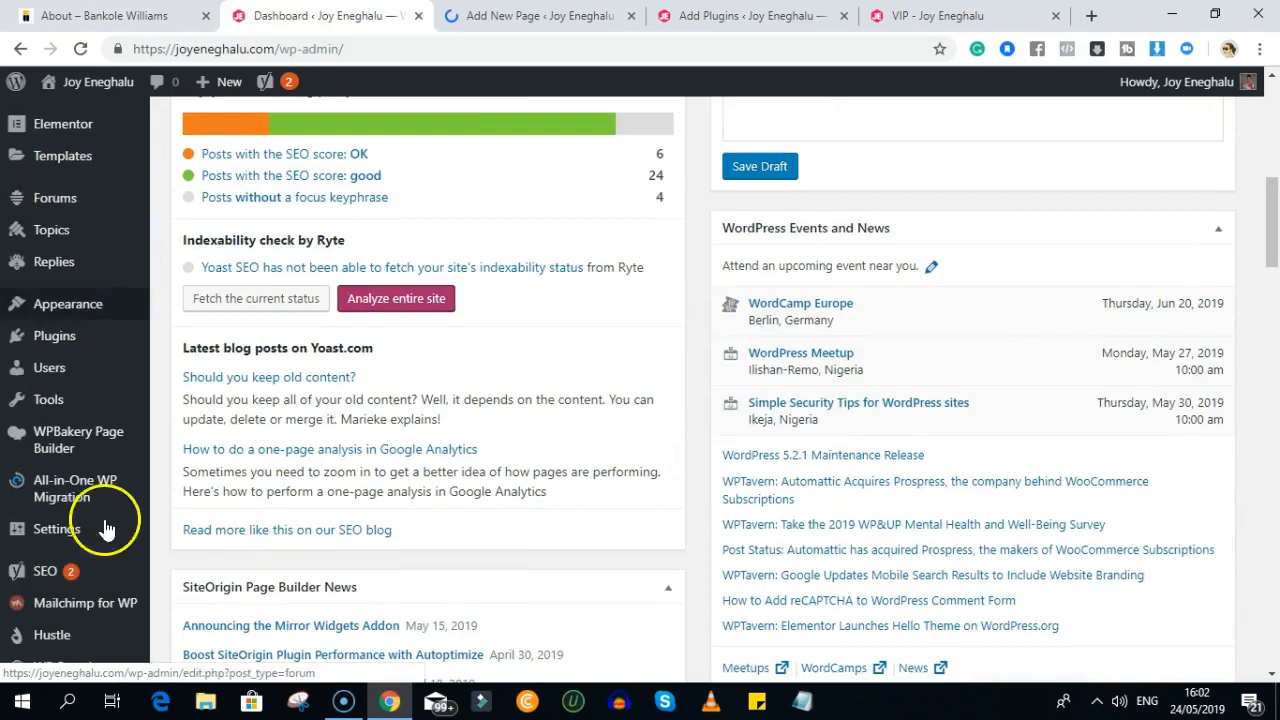
{"action": "scroll", "coordinate": [90, 450], "scroll_direction": "down", "scroll_amount": 1}
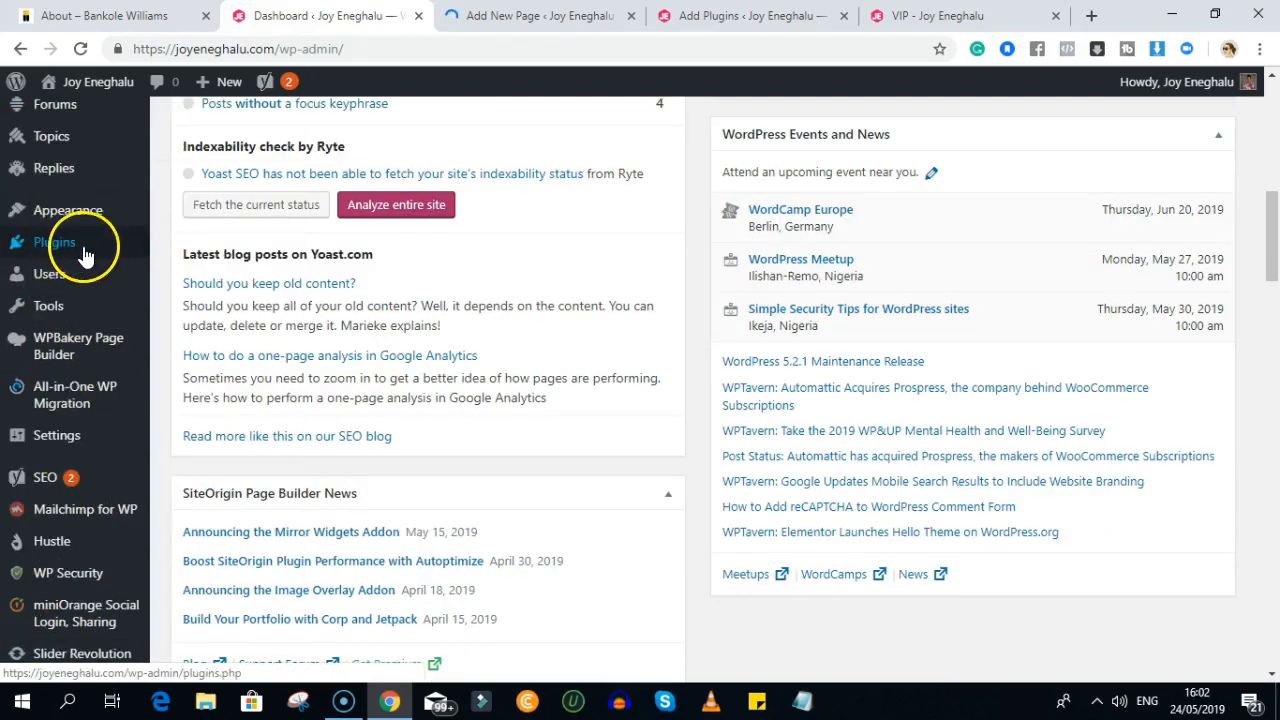
{"action": "mouse_move", "coordinate": [77, 249]}
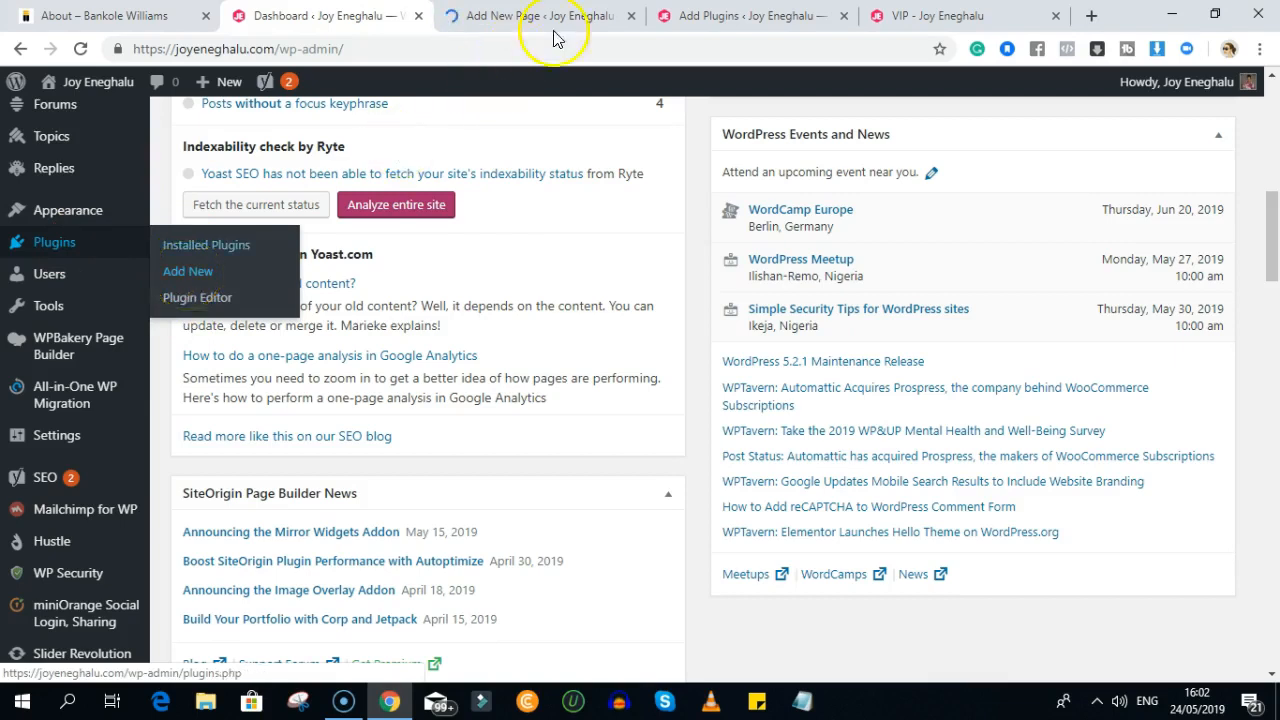
{"action": "left_click", "coordinate": [690, 31]}
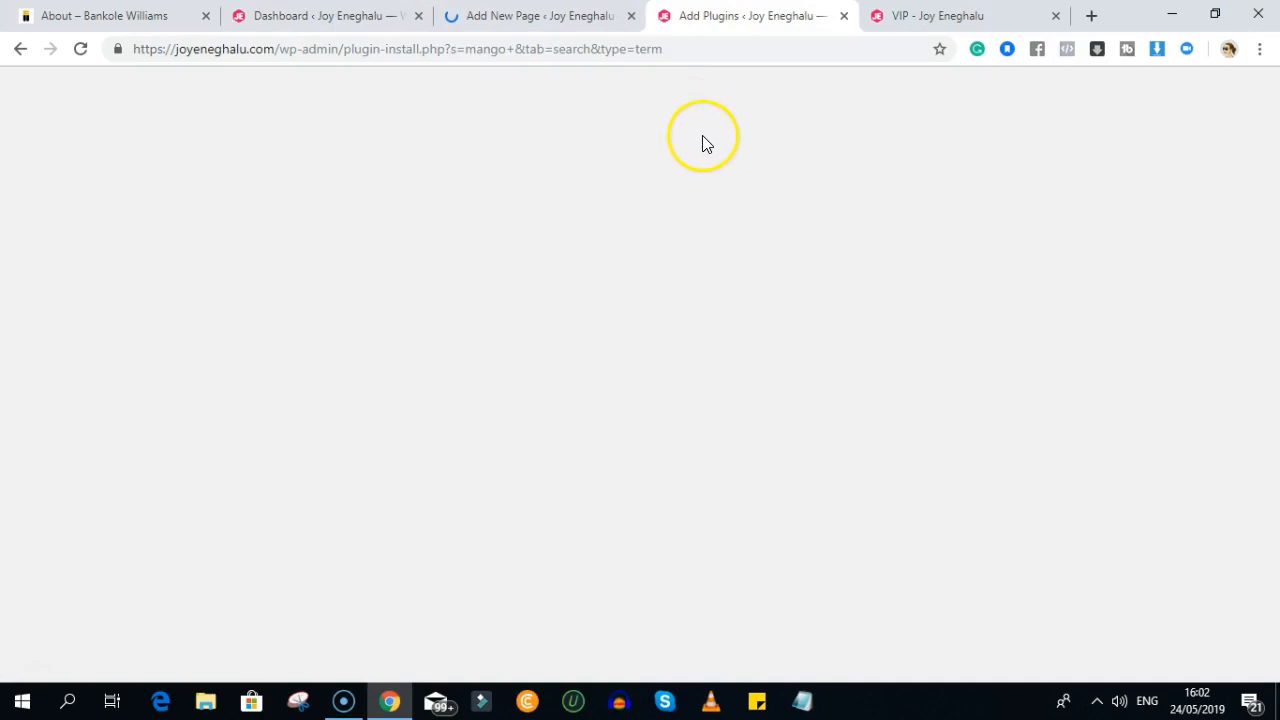
{"action": "scroll", "coordinate": [760, 212], "scroll_direction": "up", "scroll_amount": 1}
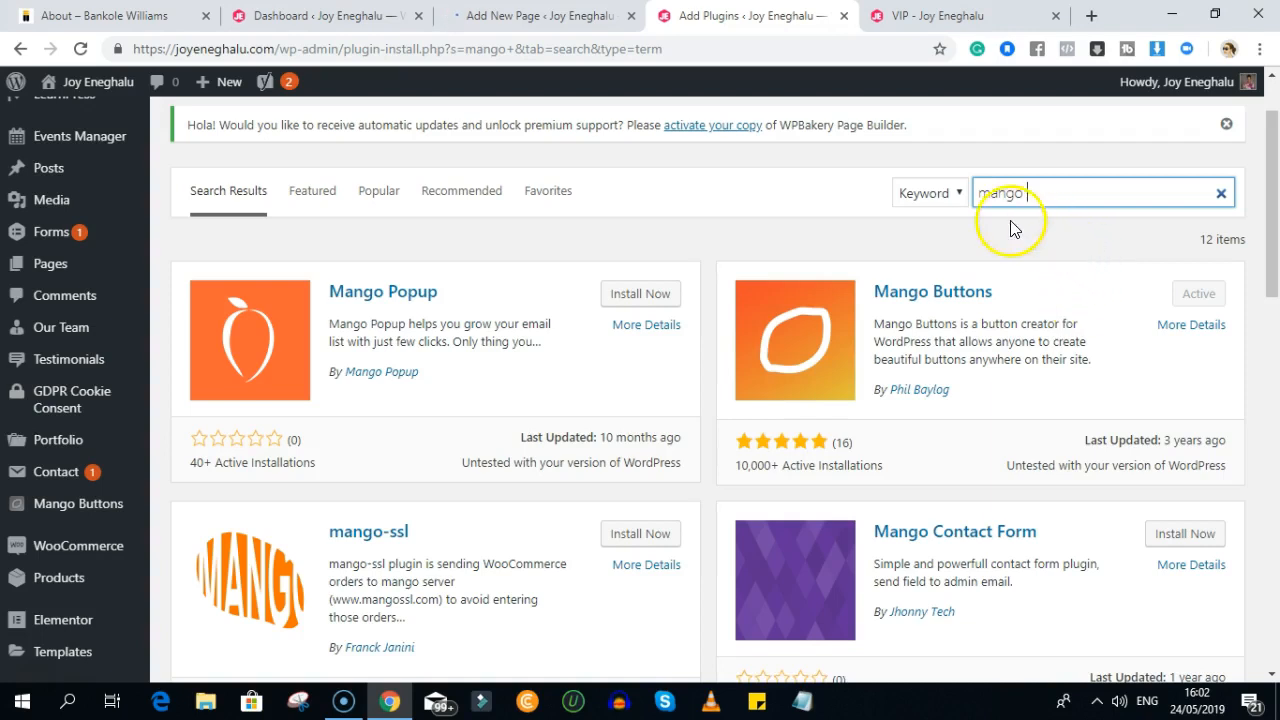
Go from the plugin results through the dashboard to the editor for adding a new page
{"action": "left_click", "coordinate": [323, 16]}
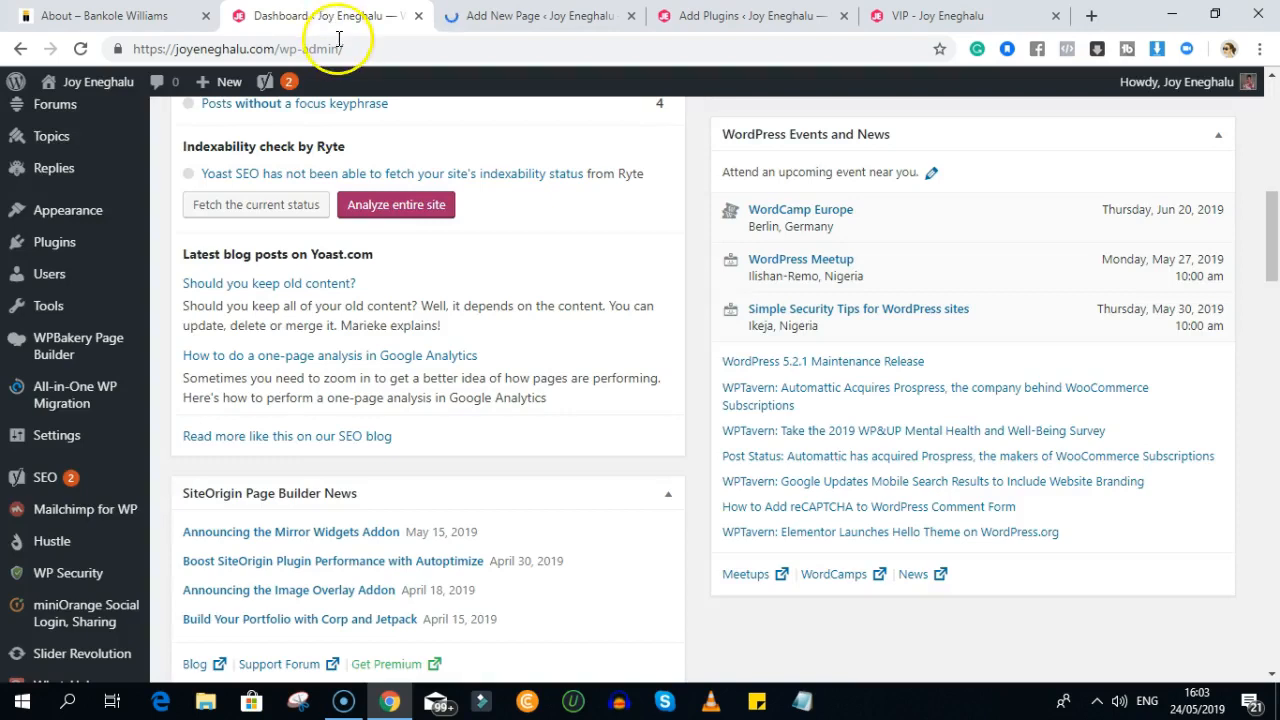
{"action": "scroll", "coordinate": [409, 286], "scroll_direction": "up", "scroll_amount": 5}
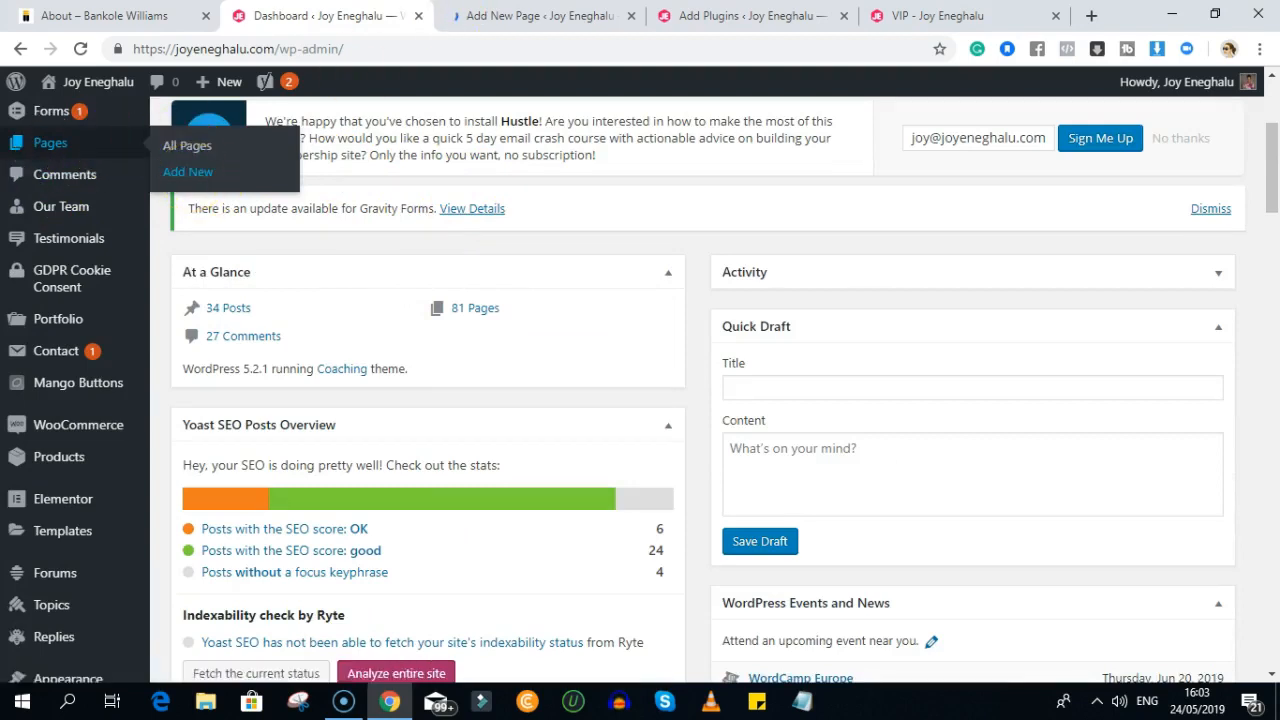
{"action": "left_click", "coordinate": [540, 16]}
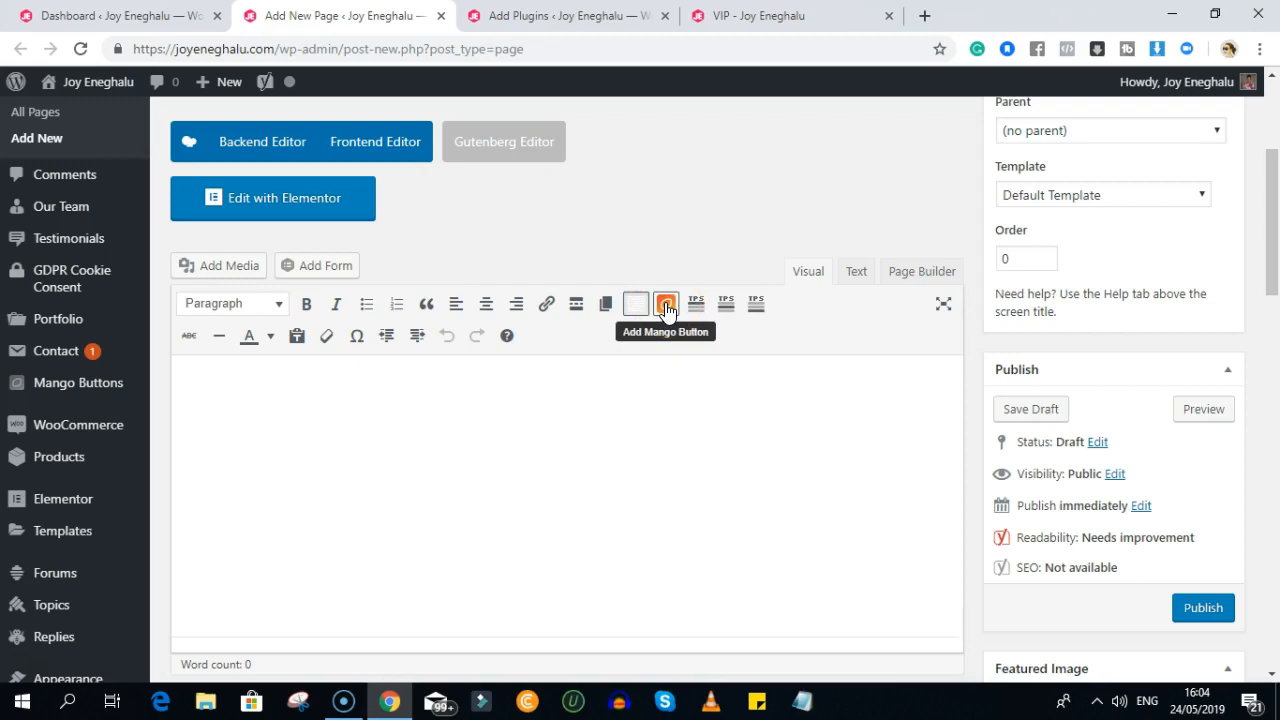
Title the new page "Welcome" and place the cursor in its empty content area
{"action": "scroll", "coordinate": [671, 309], "scroll_direction": "up", "scroll_amount": 3}
{"action": "left_click", "coordinate": [701, 252]}
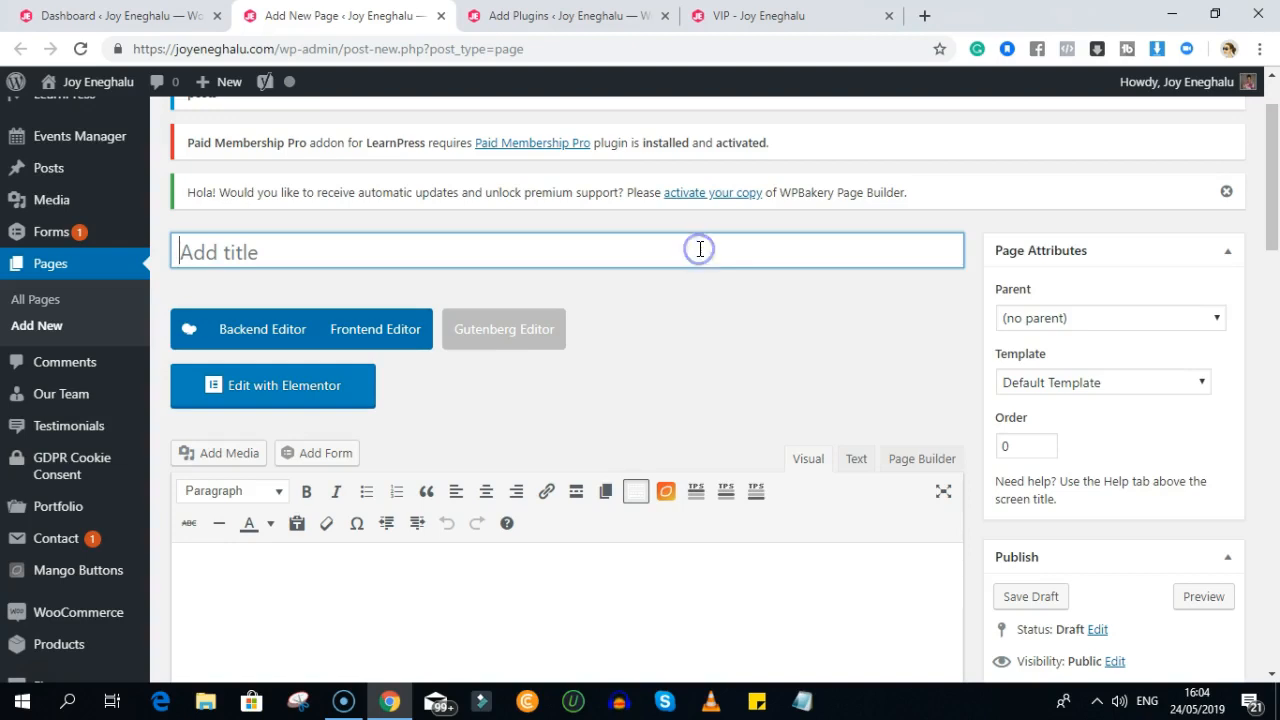
{"action": "type", "text": "We"}
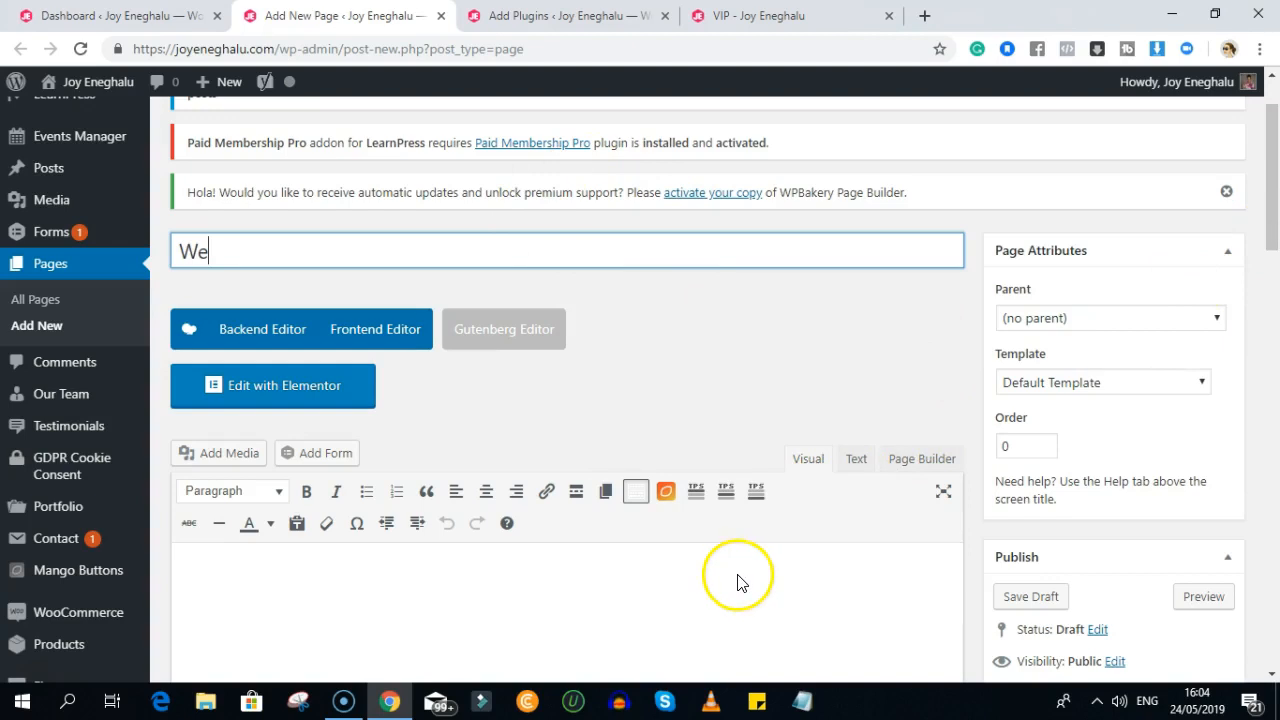
{"action": "type", "text": "lcome"}
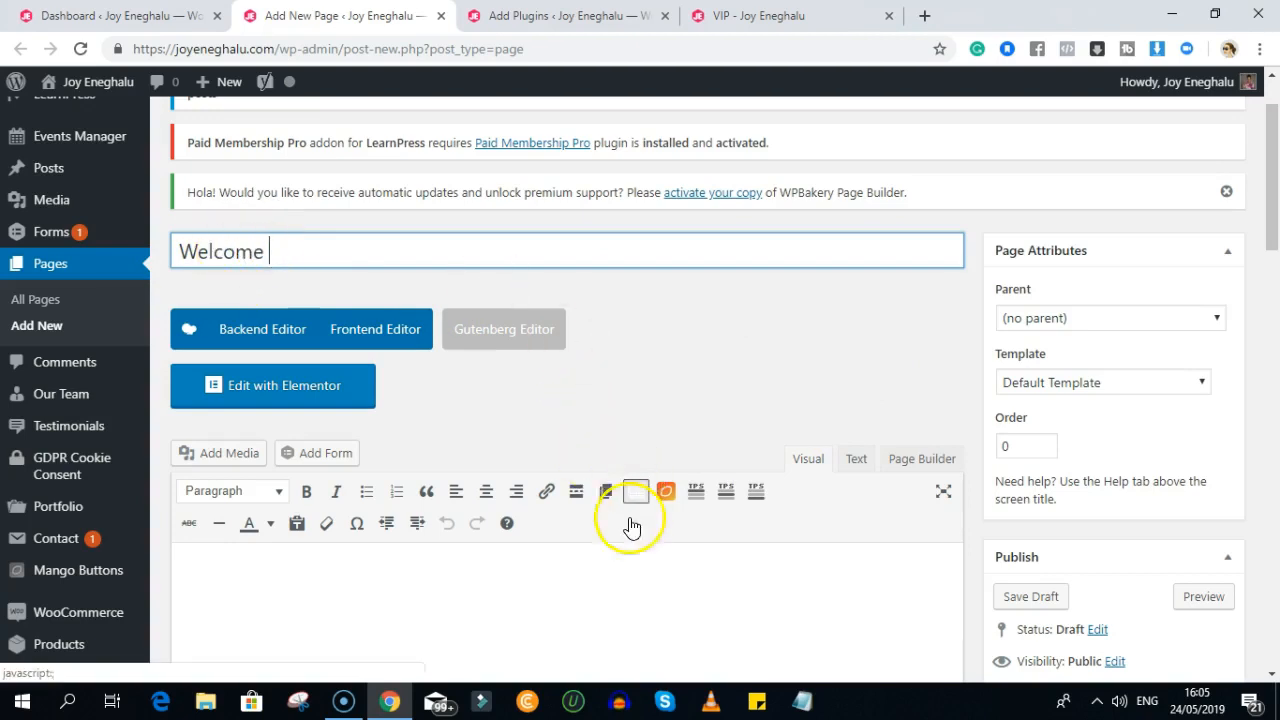
{"action": "scroll", "coordinate": [522, 607], "scroll_direction": "down", "scroll_amount": 1}
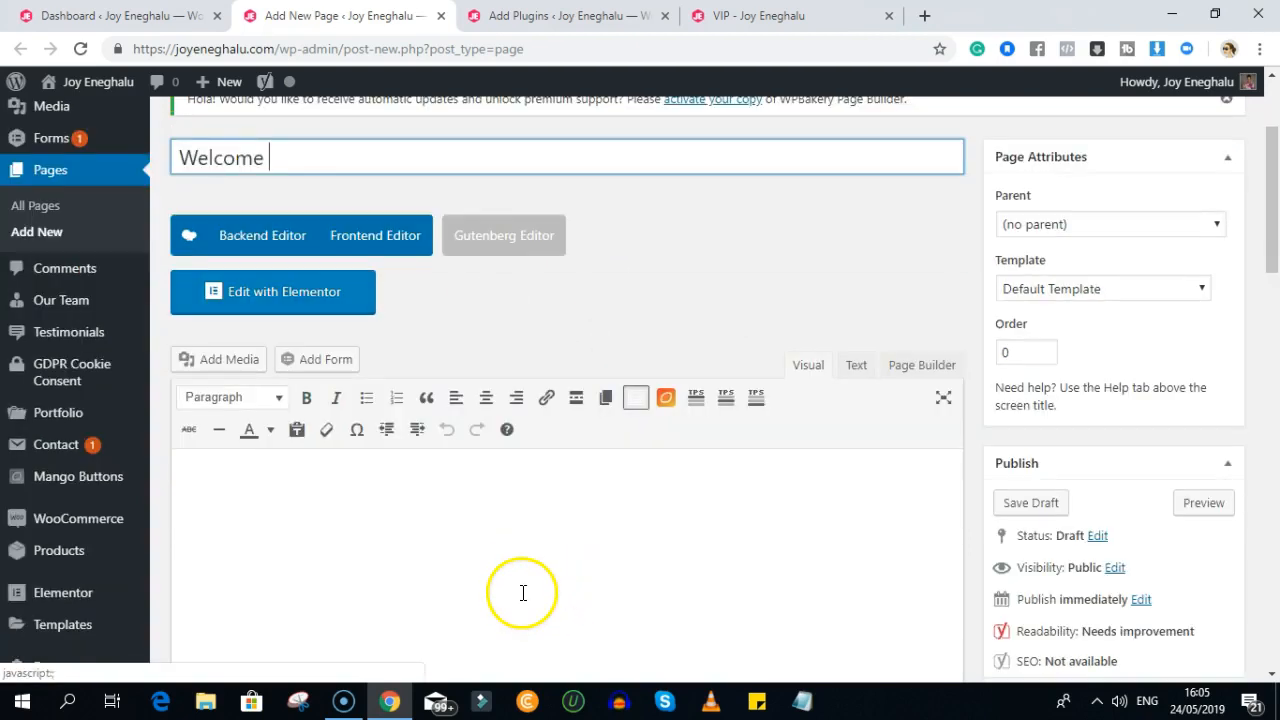
{"action": "left_click", "coordinate": [497, 529]}
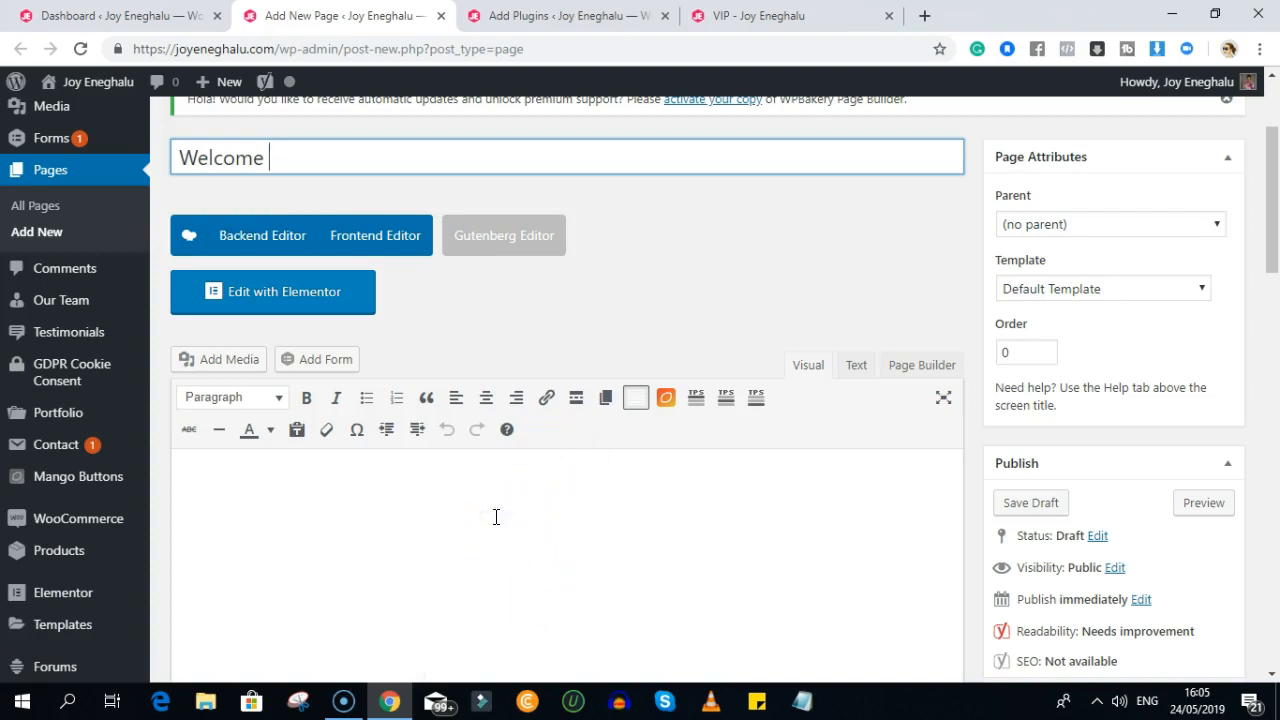
{"action": "left_click", "coordinate": [489, 504]}
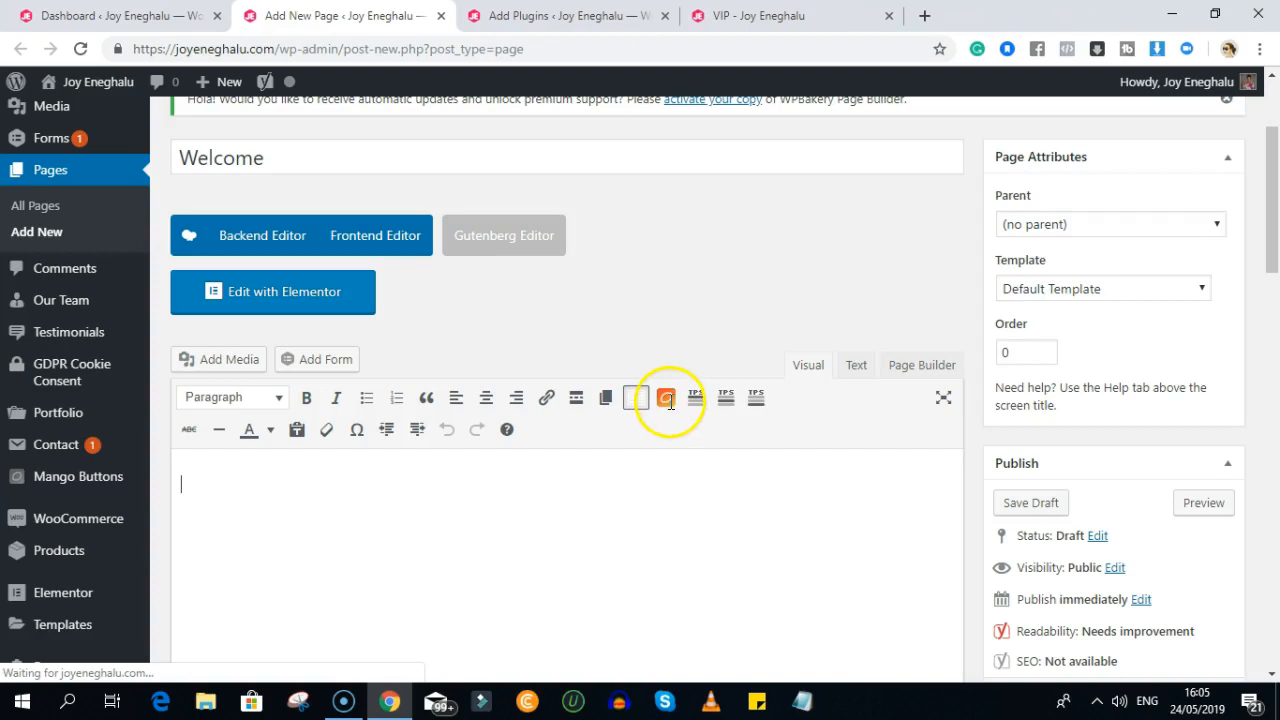
{"action": "scroll", "coordinate": [666, 403], "scroll_direction": "down", "scroll_amount": 1}
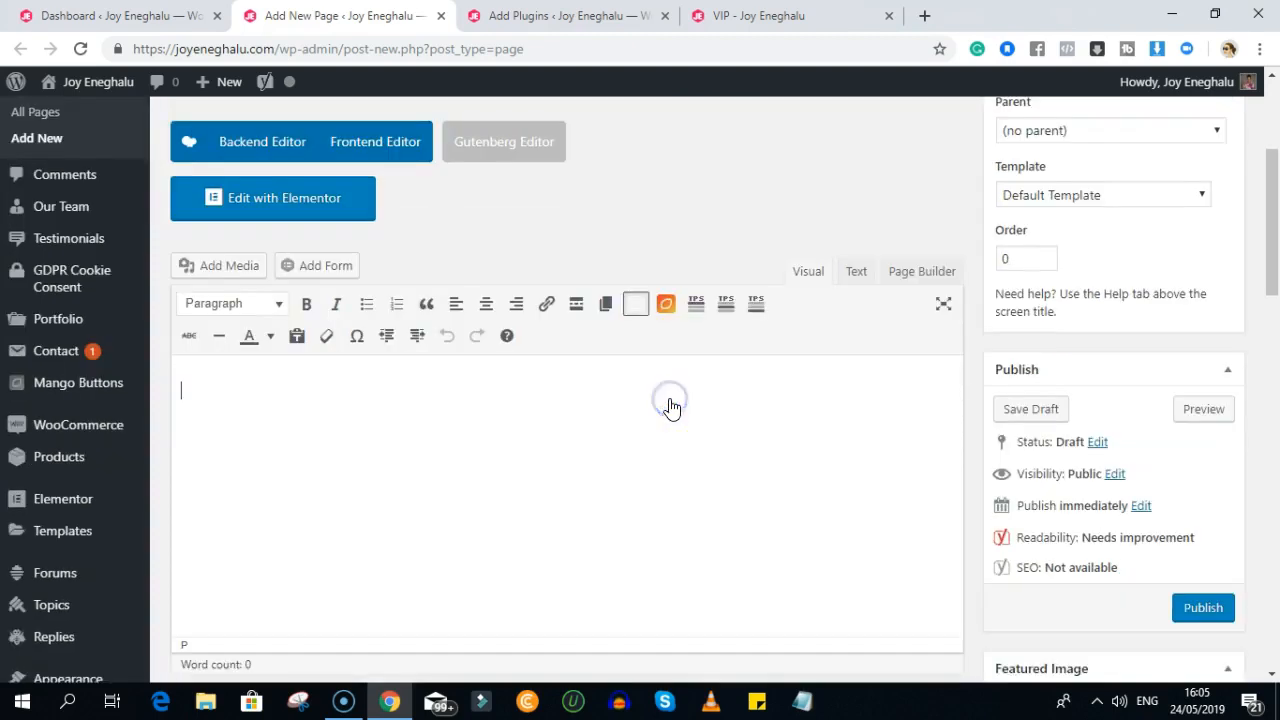
{"action": "left_click", "coordinate": [668, 305]}
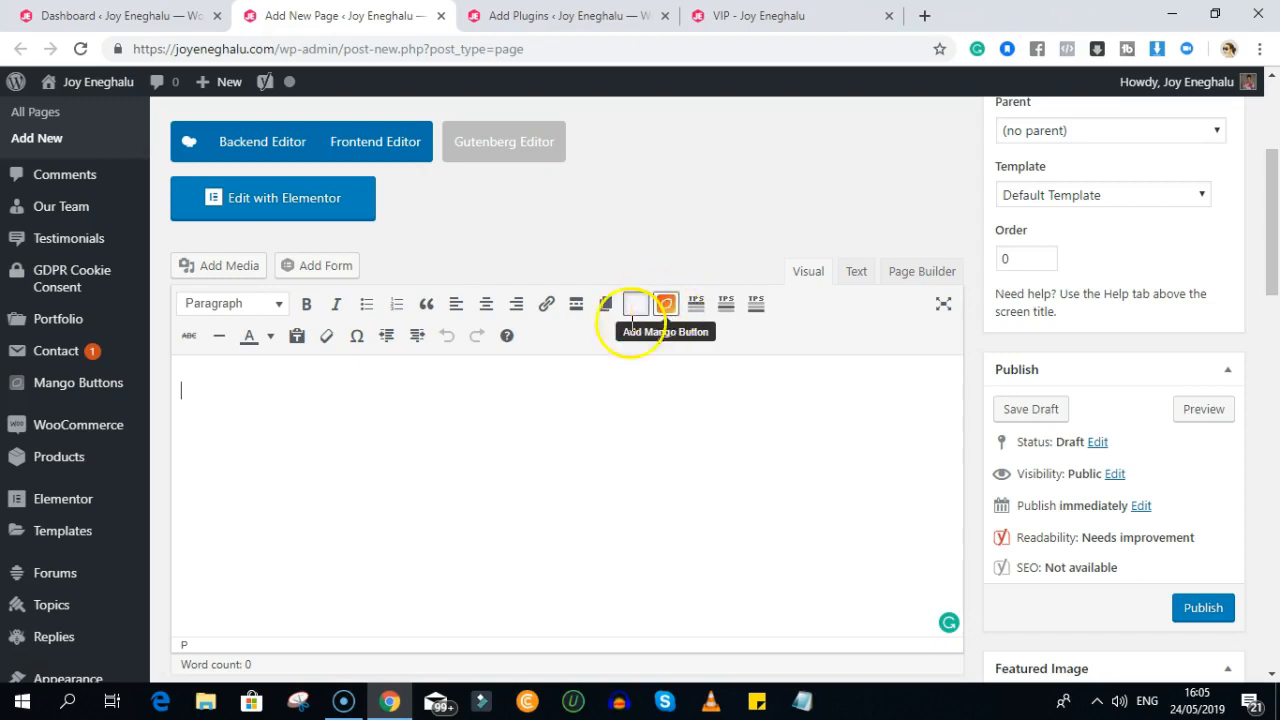
{"action": "left_click", "coordinate": [664, 312]}
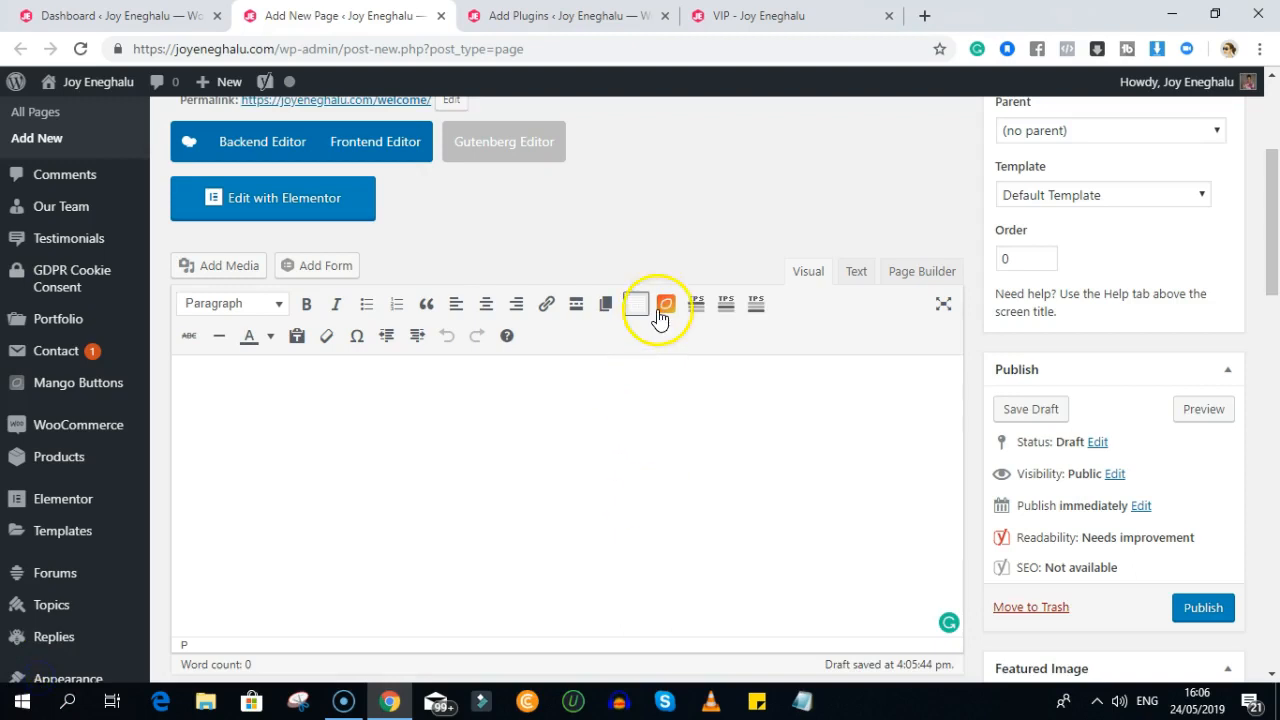
{"action": "left_click", "coordinate": [664, 312]}
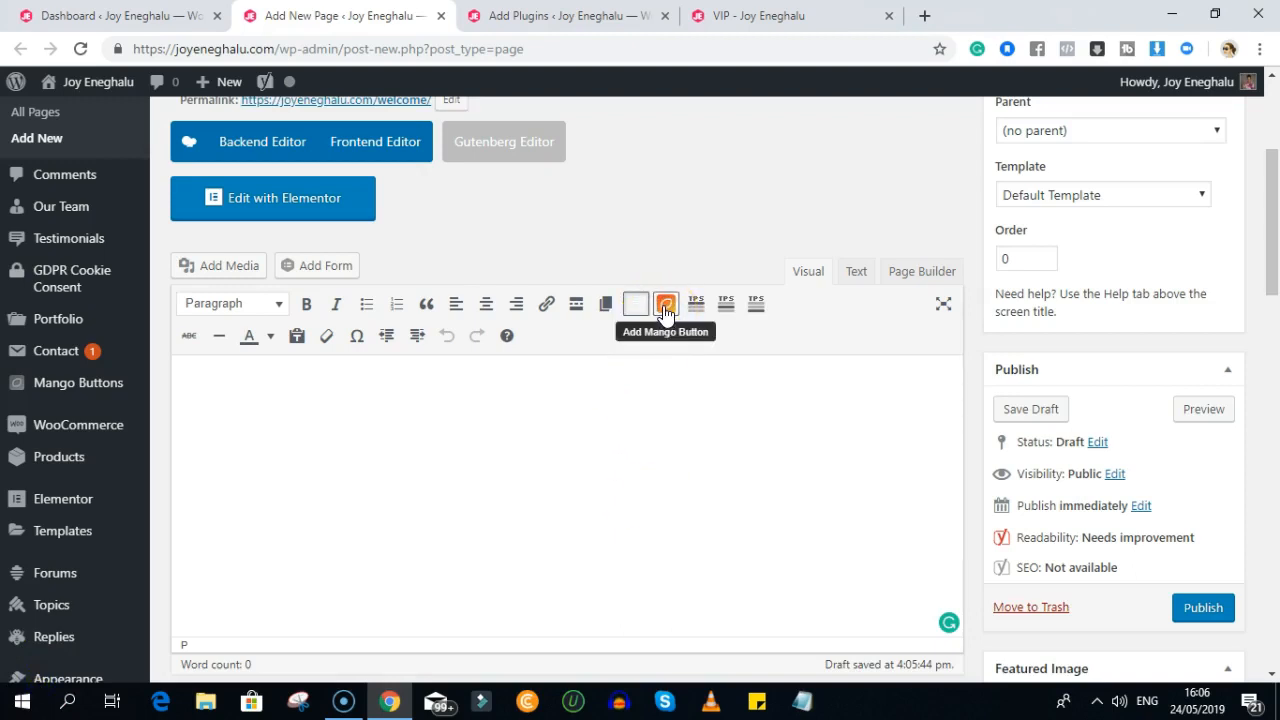
{"action": "left_click", "coordinate": [666, 314]}
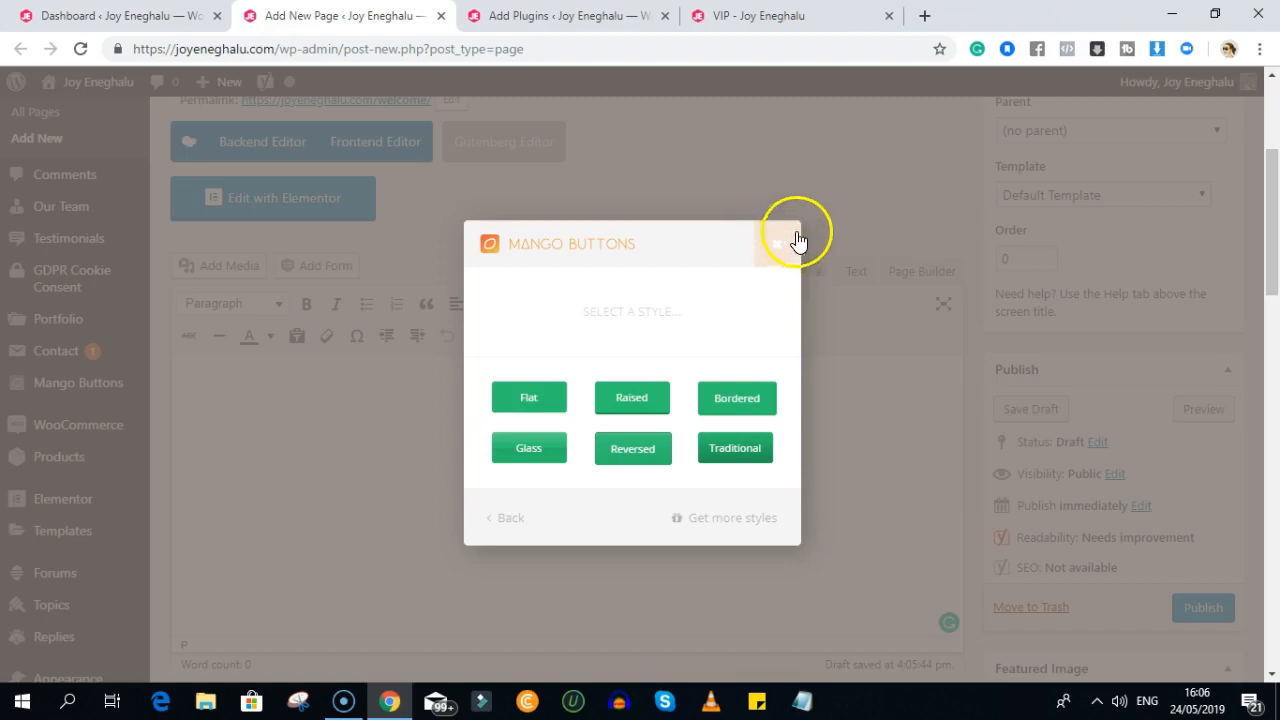
{"action": "left_click", "coordinate": [786, 266]}
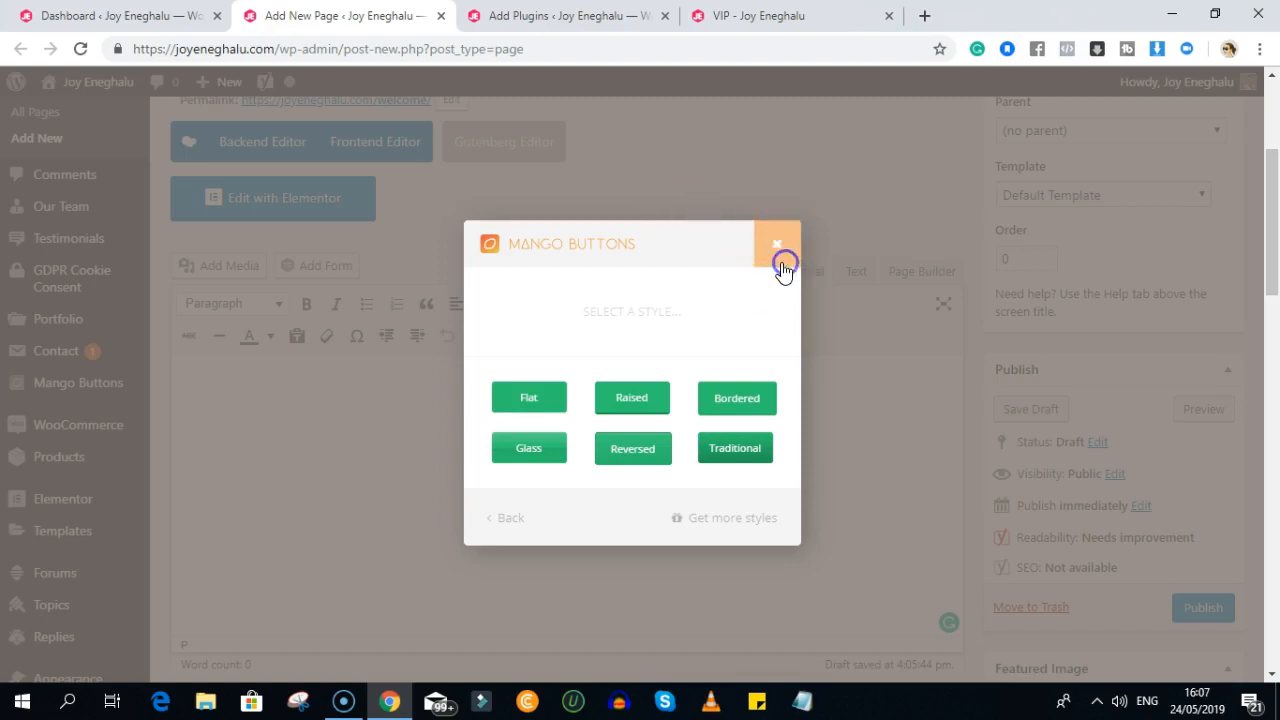
{"action": "left_click", "coordinate": [41, 680]}
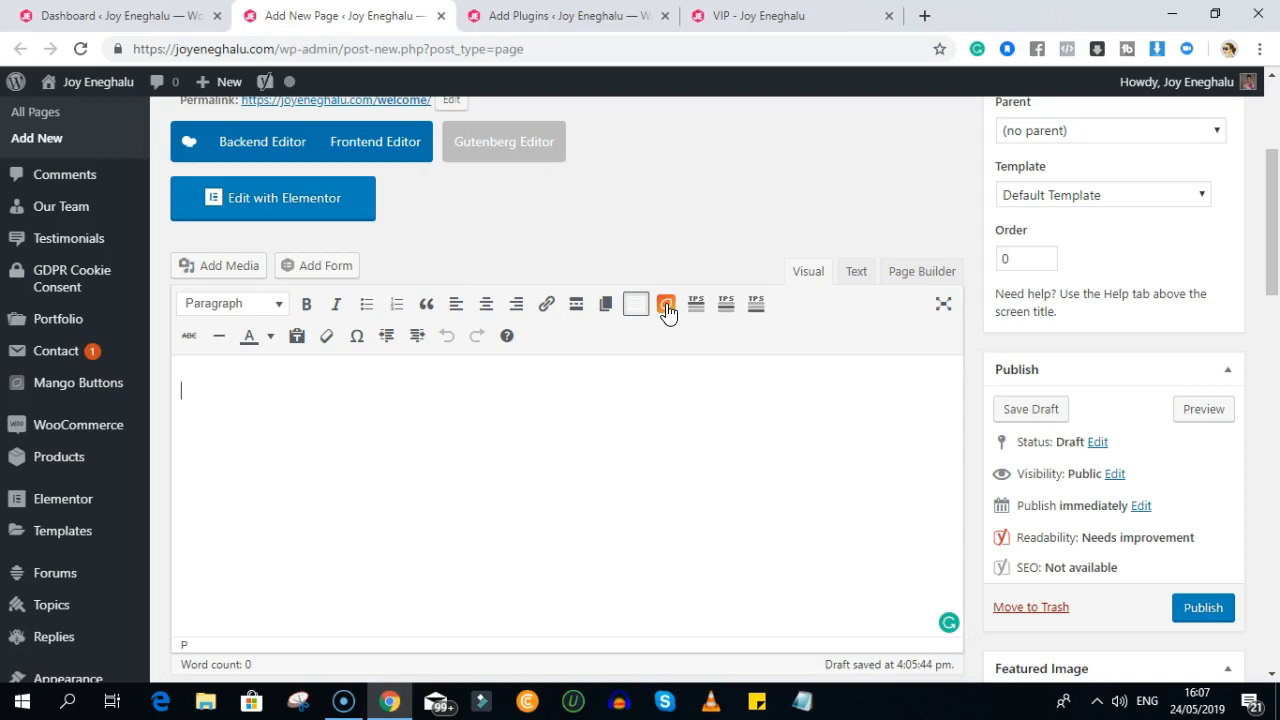
Start a new Mango button in the page content and choose the Traditional style
{"action": "left_click", "coordinate": [666, 306]}
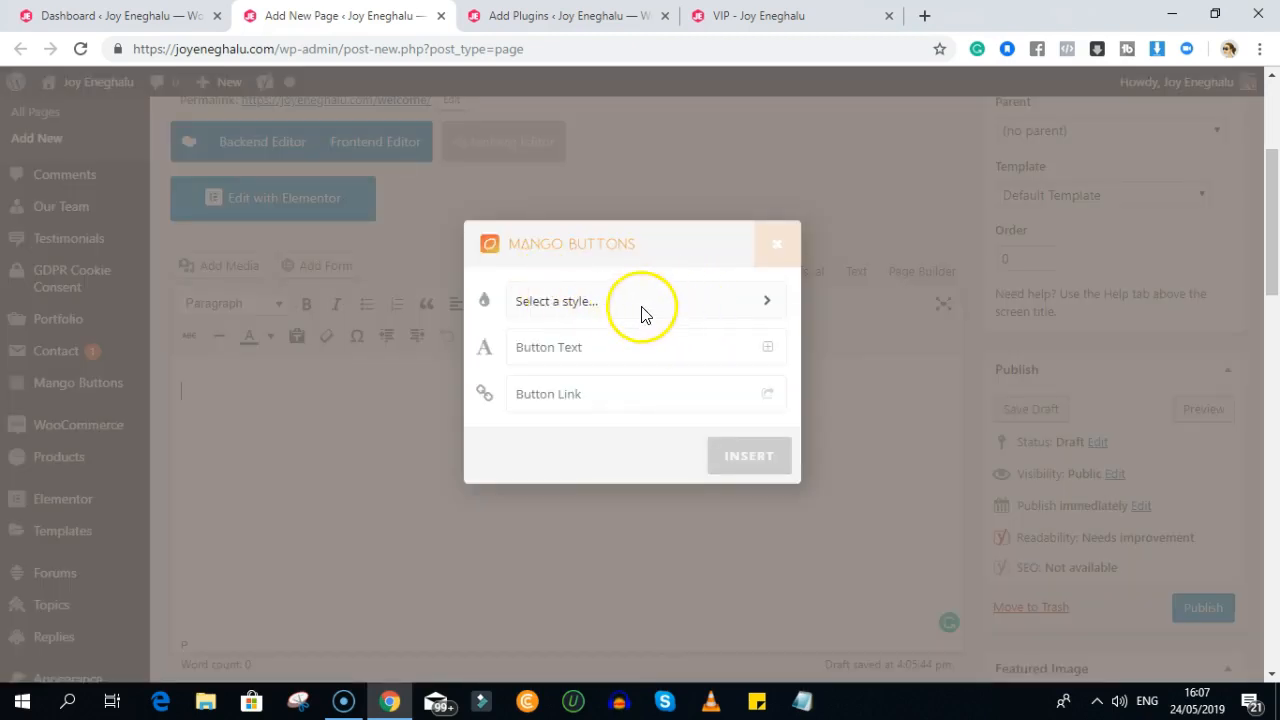
{"action": "left_click", "coordinate": [573, 303]}
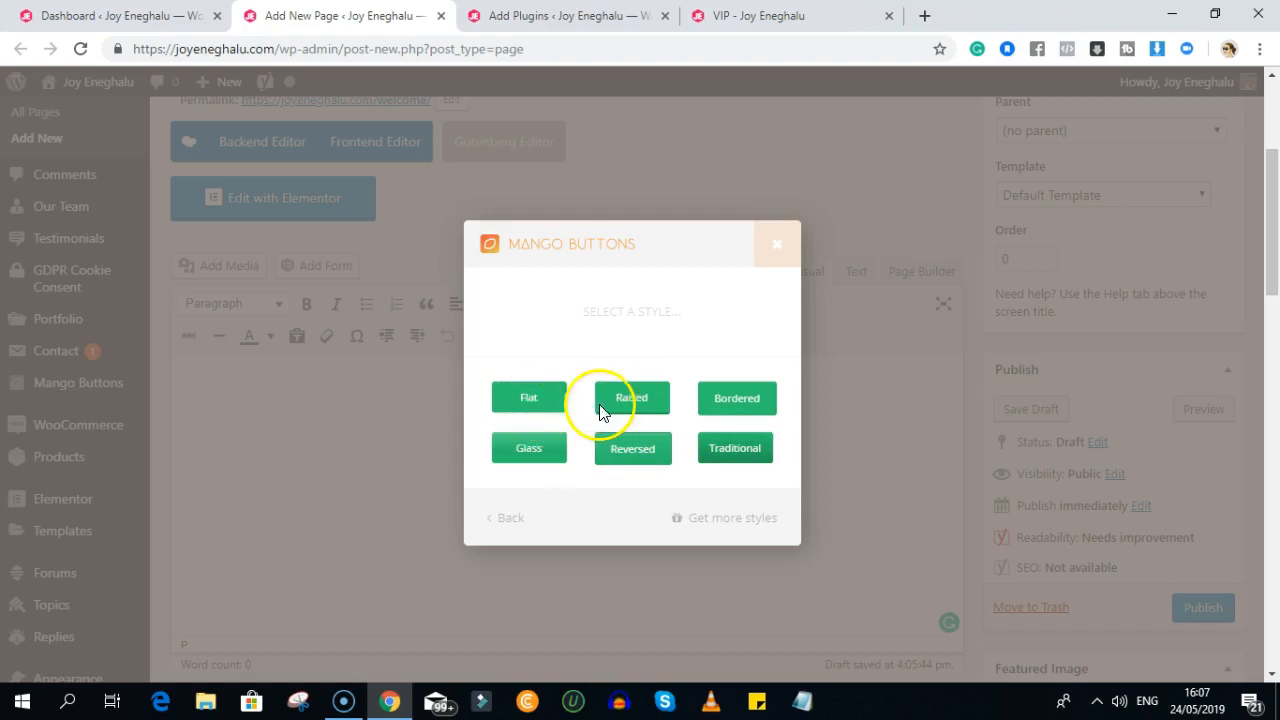
{"action": "left_click", "coordinate": [713, 457]}
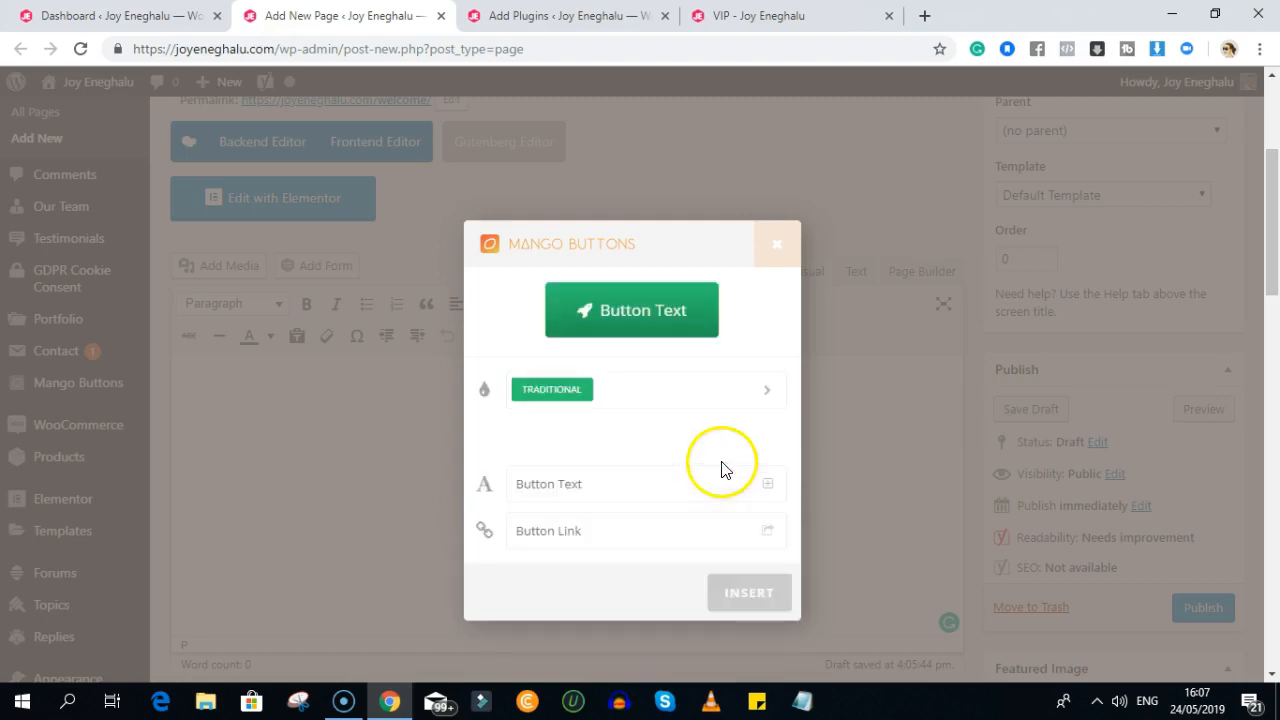
Set the button text to "Listen To My Podcast" and link it to the /podcast page on the site's own www address
{"action": "left_click", "coordinate": [576, 484]}
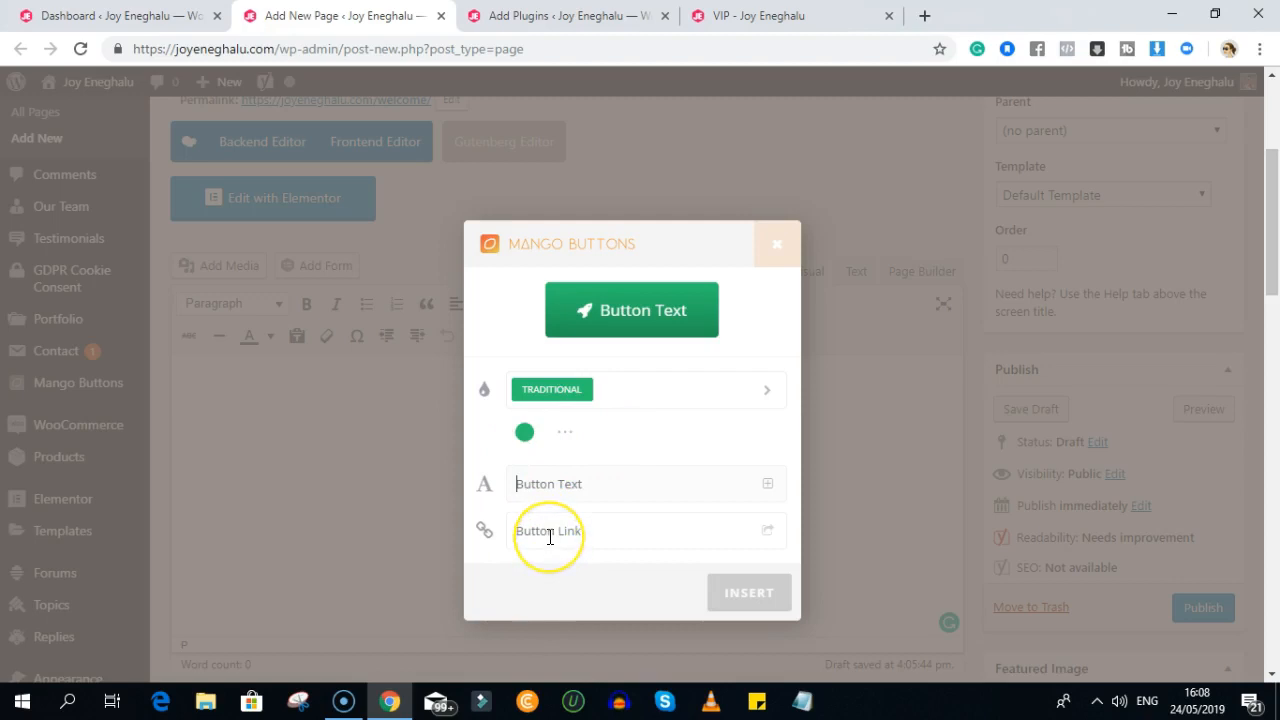
{"action": "type", "text": "Listen ToMy Podcast"}
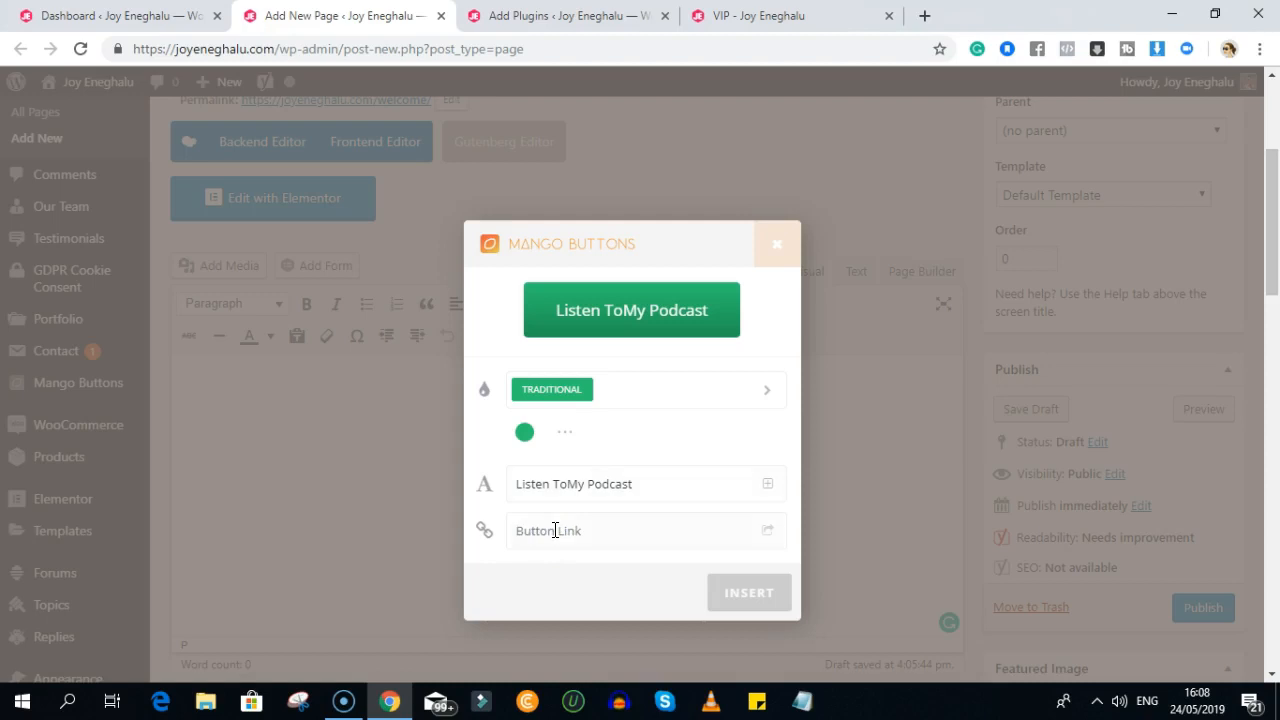
{"action": "type", "text": "www.joyeneghalu"}
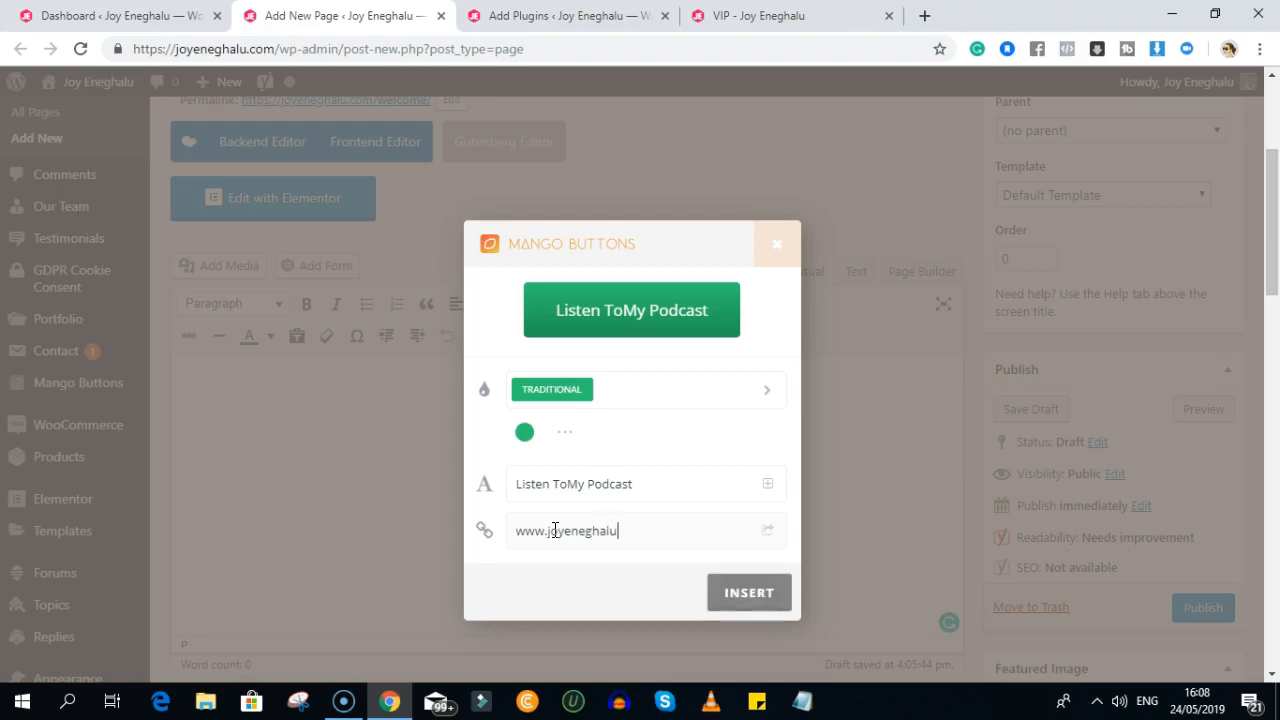
{"action": "type", "text": ".com/podcast"}
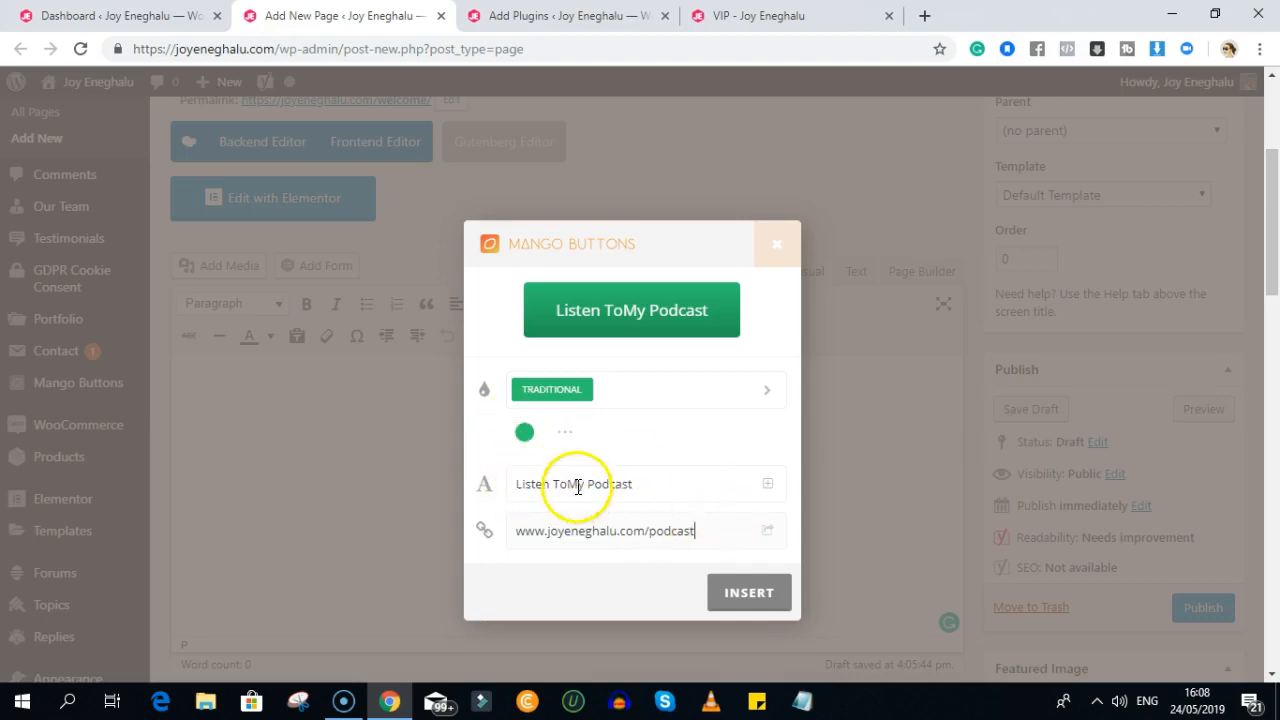
{"action": "left_click", "coordinate": [566, 484]}
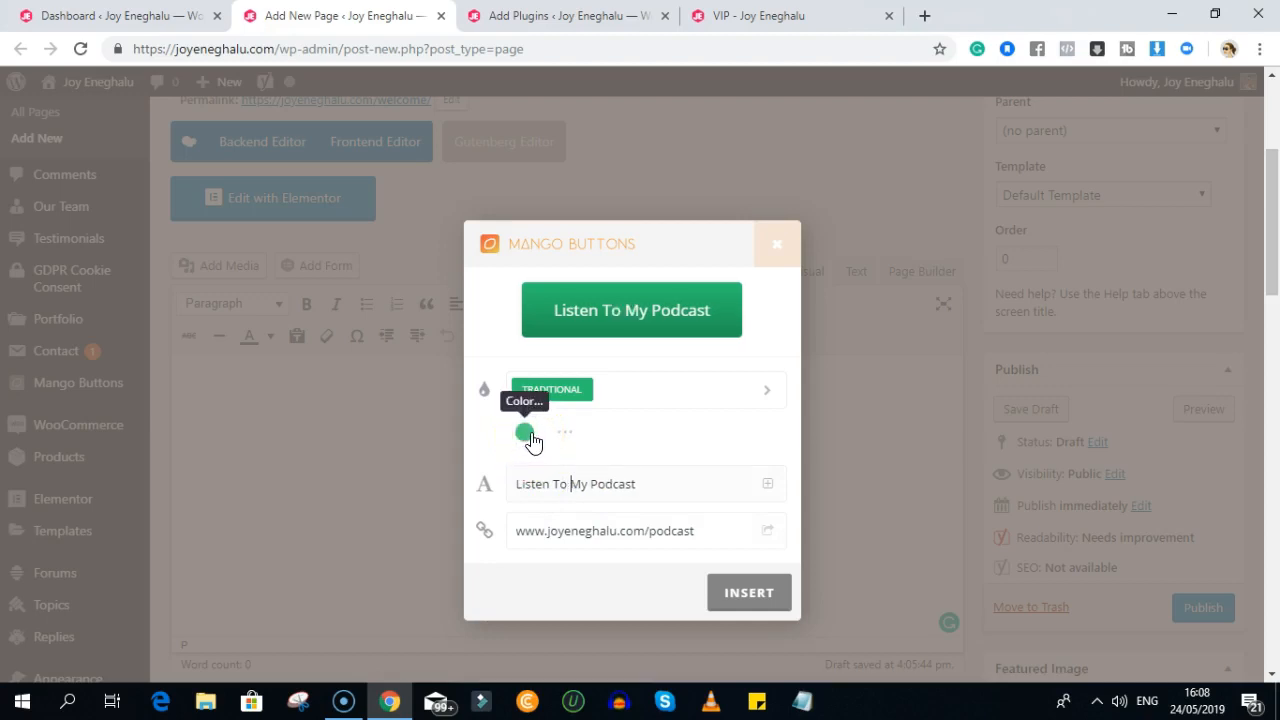
Change the Mango button's colour to a strong magenta pink and show its additional size and shape options
{"action": "left_click", "coordinate": [566, 433]}
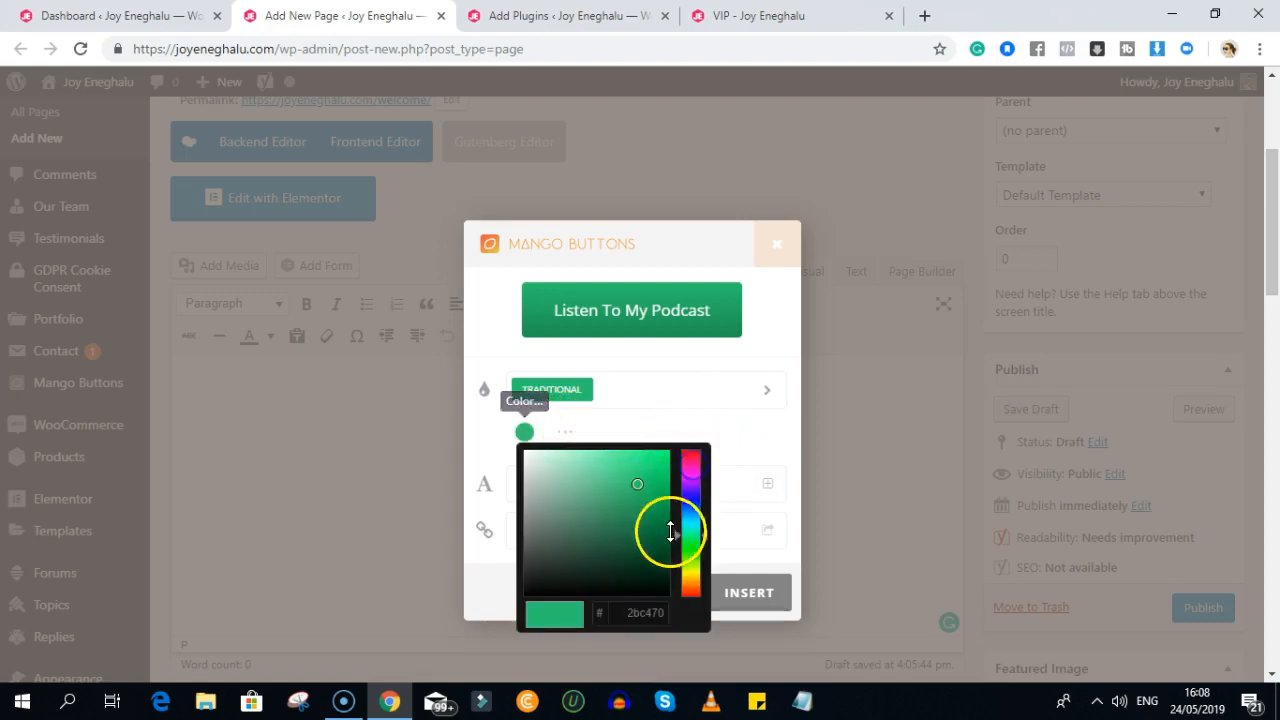
{"action": "left_click", "coordinate": [692, 465]}
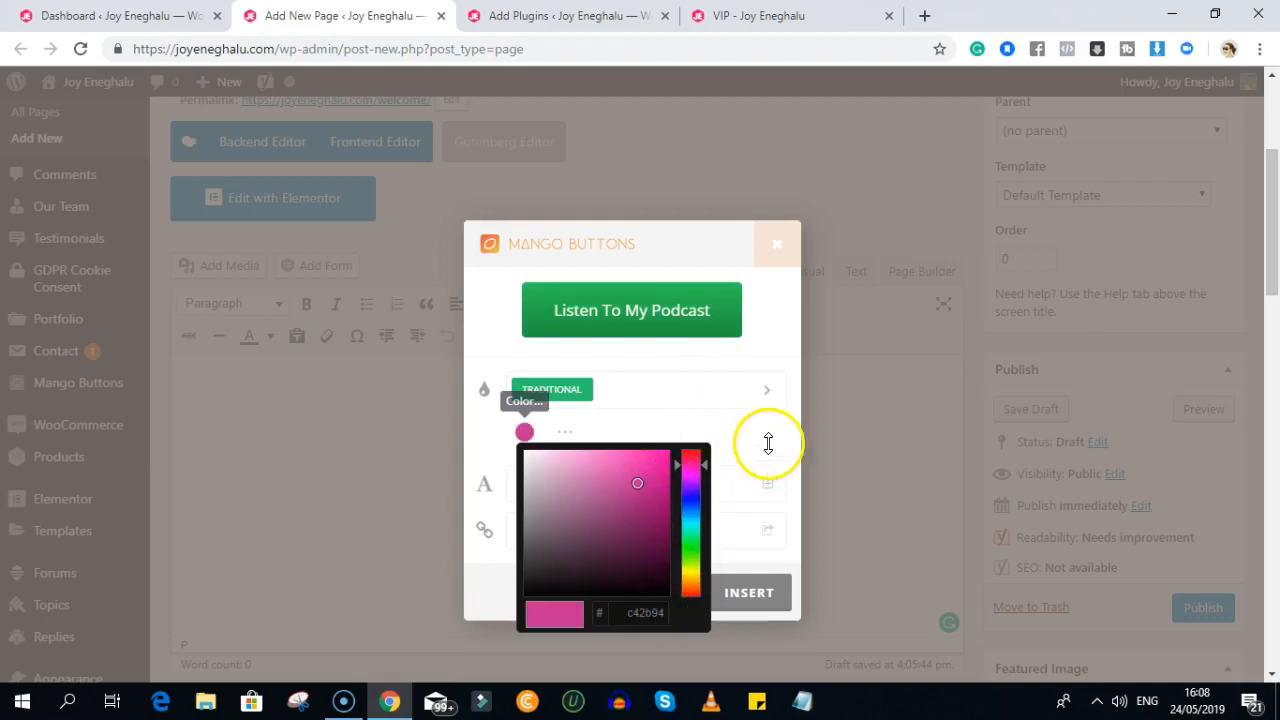
{"action": "left_click", "coordinate": [570, 433]}
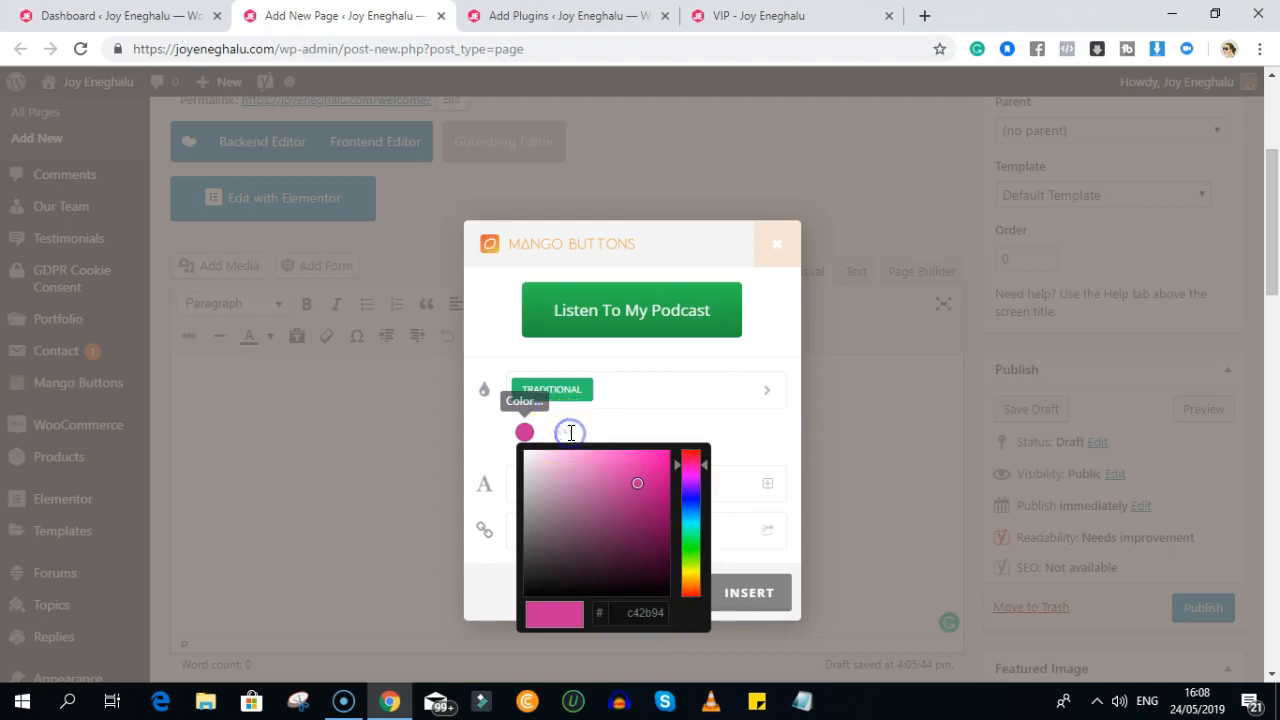
{"action": "left_click_drag", "start_coordinate": [767, 429], "coordinate": [710, 436]}
{"action": "left_click", "coordinate": [571, 432]}
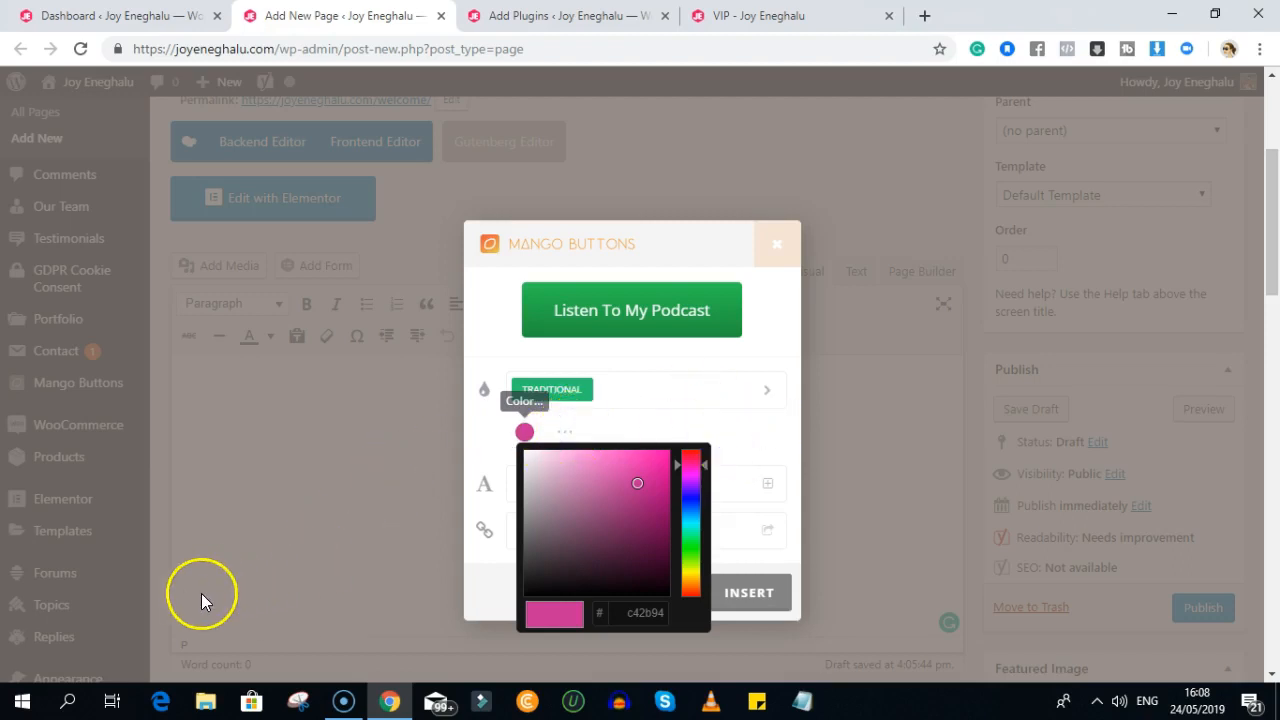
{"action": "left_click", "coordinate": [31, 678]}
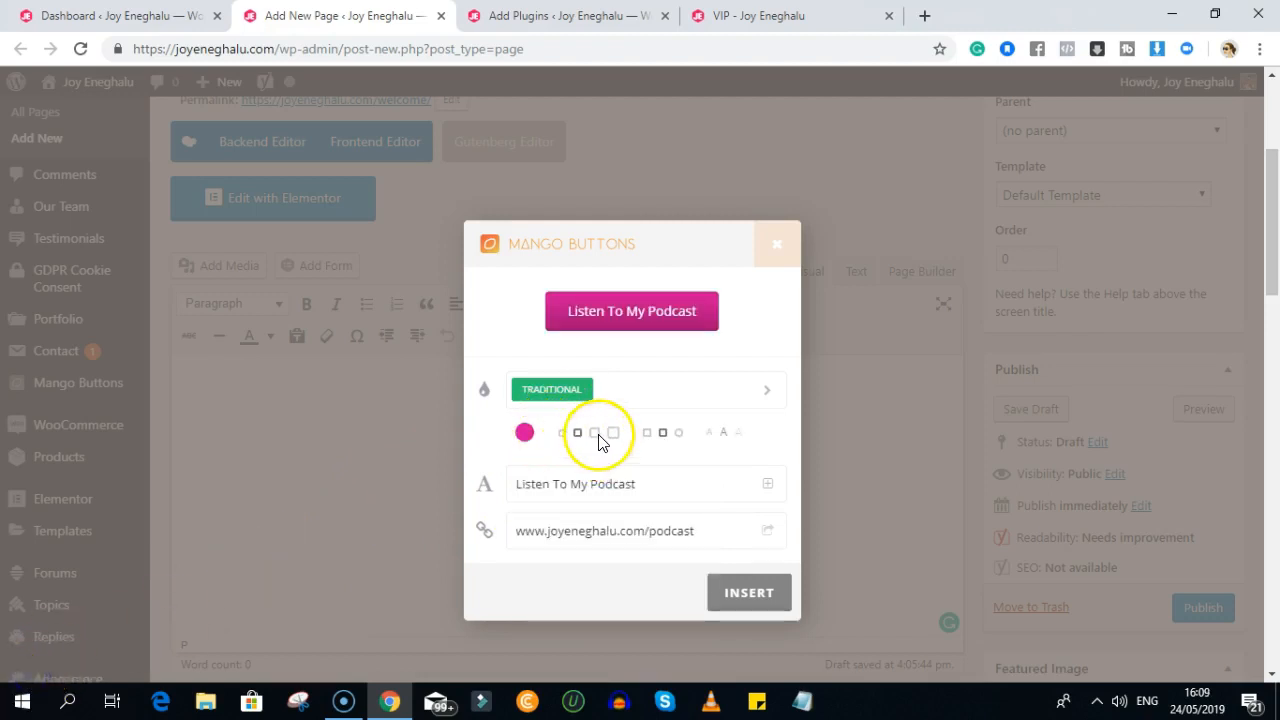
Give the button the third of the four sizes and fully rounded corners, and insert it into the page
{"action": "left_click", "coordinate": [597, 432]}
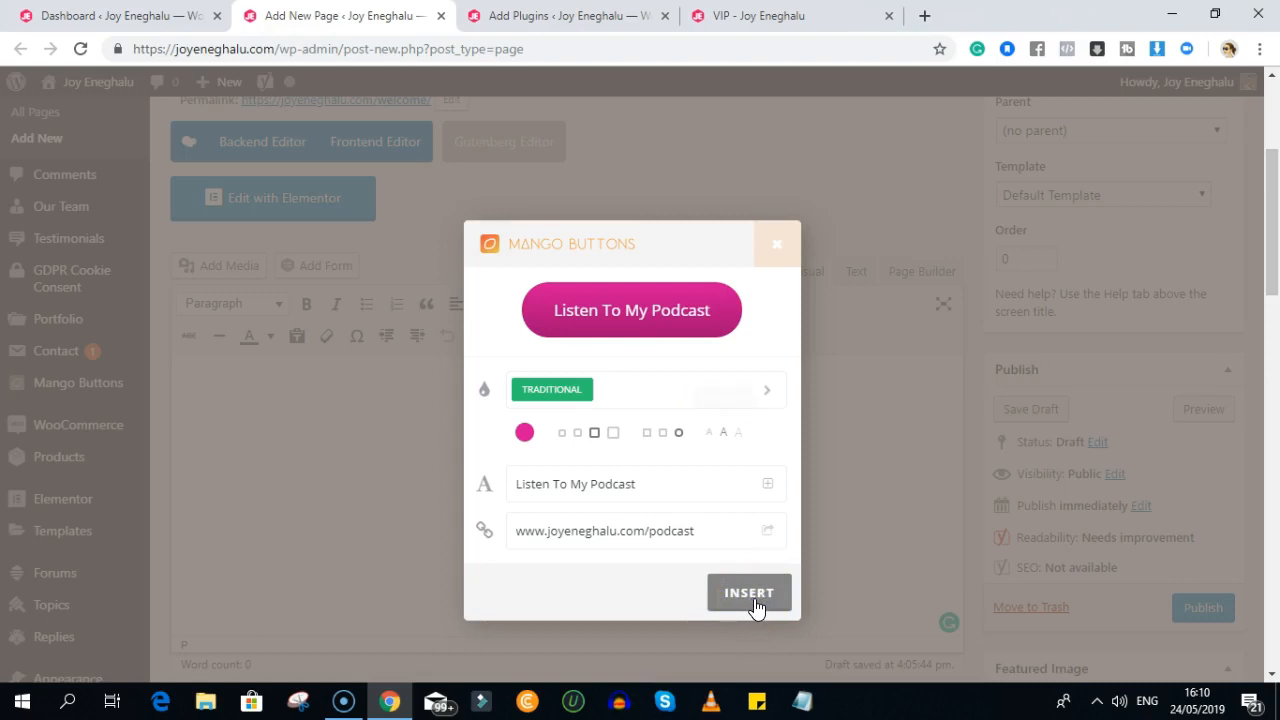
{"action": "left_click", "coordinate": [750, 606]}
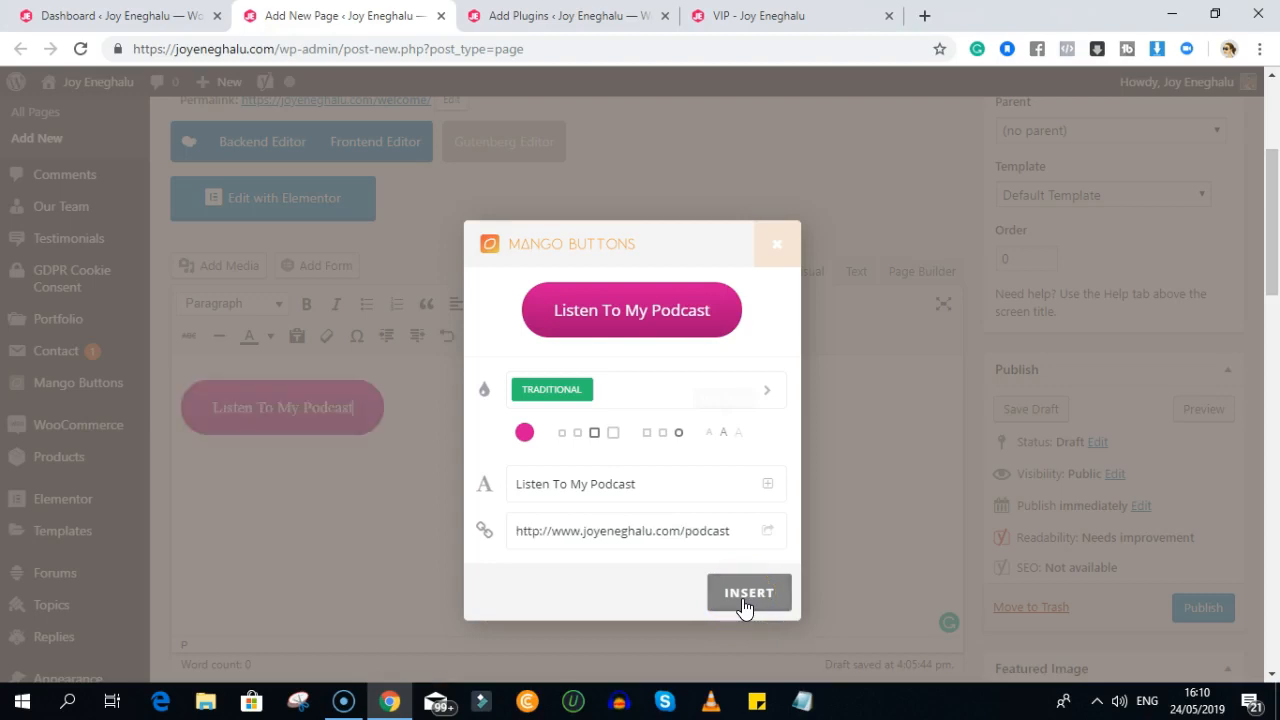
{"action": "left_click", "coordinate": [744, 604]}
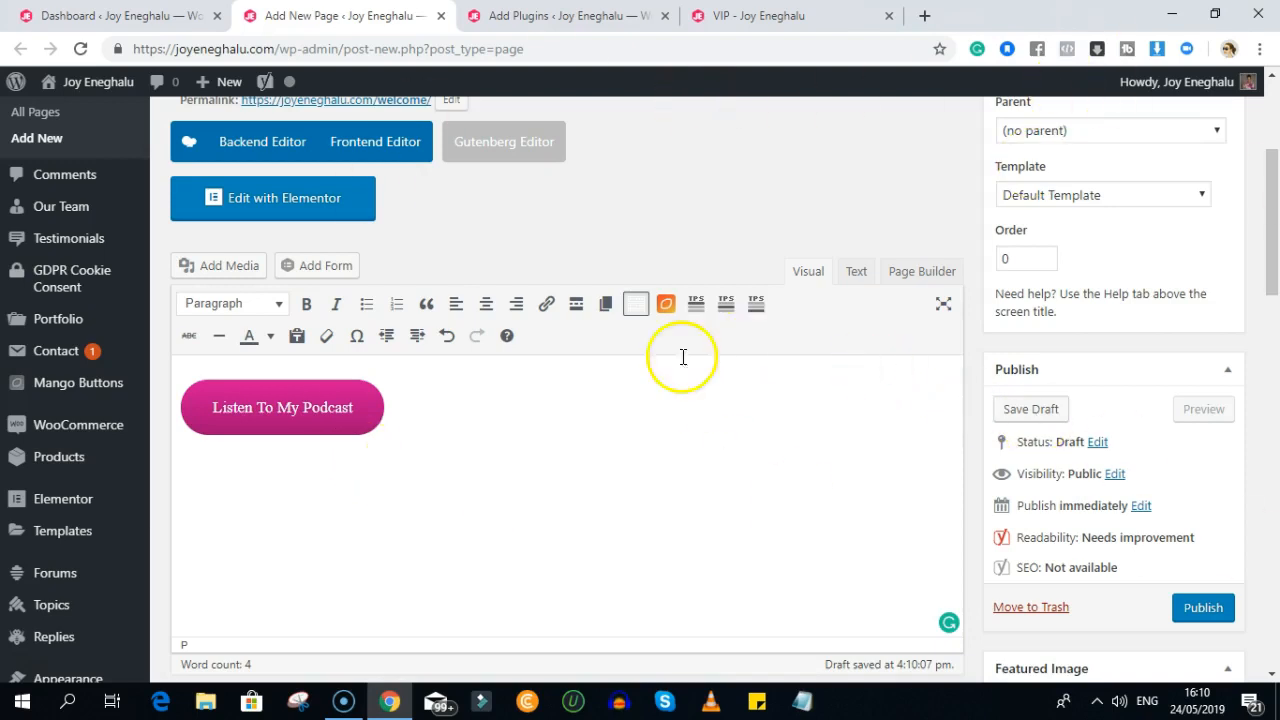
Centre the "Listen To My Podcast" button in the page content
{"action": "left_click", "coordinate": [489, 308]}
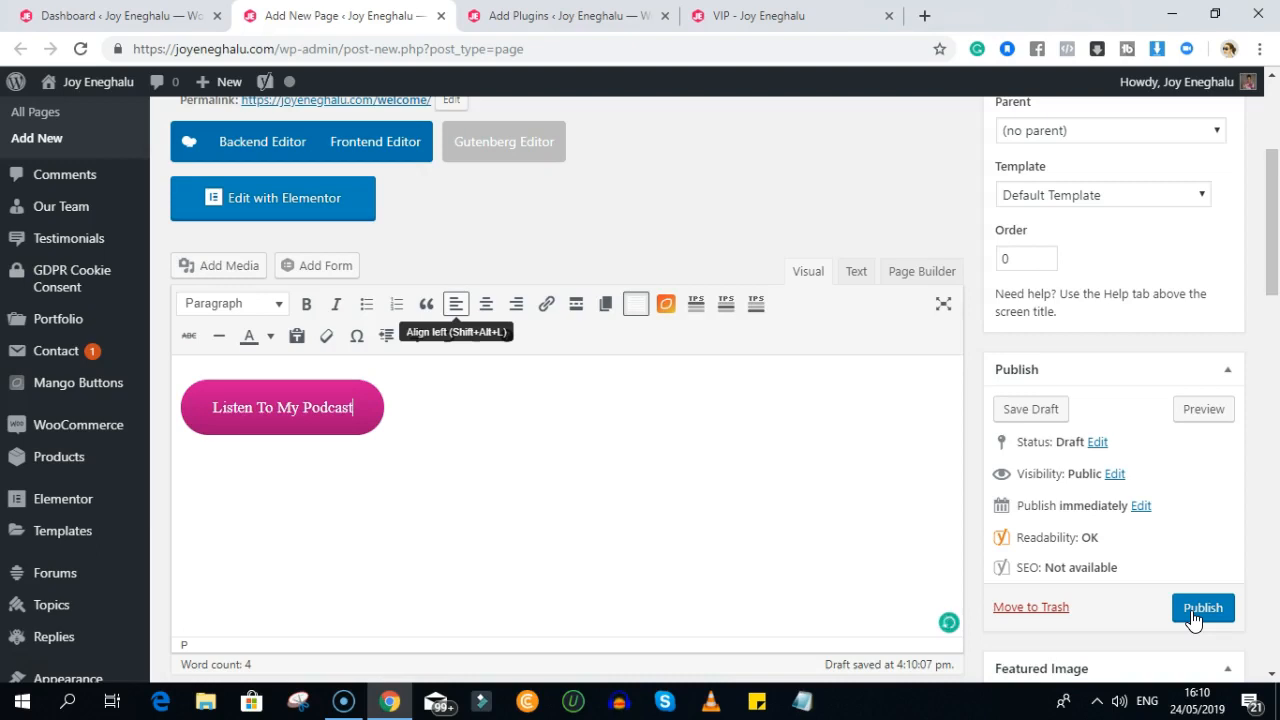
{"action": "left_click", "coordinate": [490, 311]}
{"action": "left_click", "coordinate": [490, 311]}
{"action": "left_click", "coordinate": [487, 313]}
{"action": "key", "text": "shift+alt+c"}
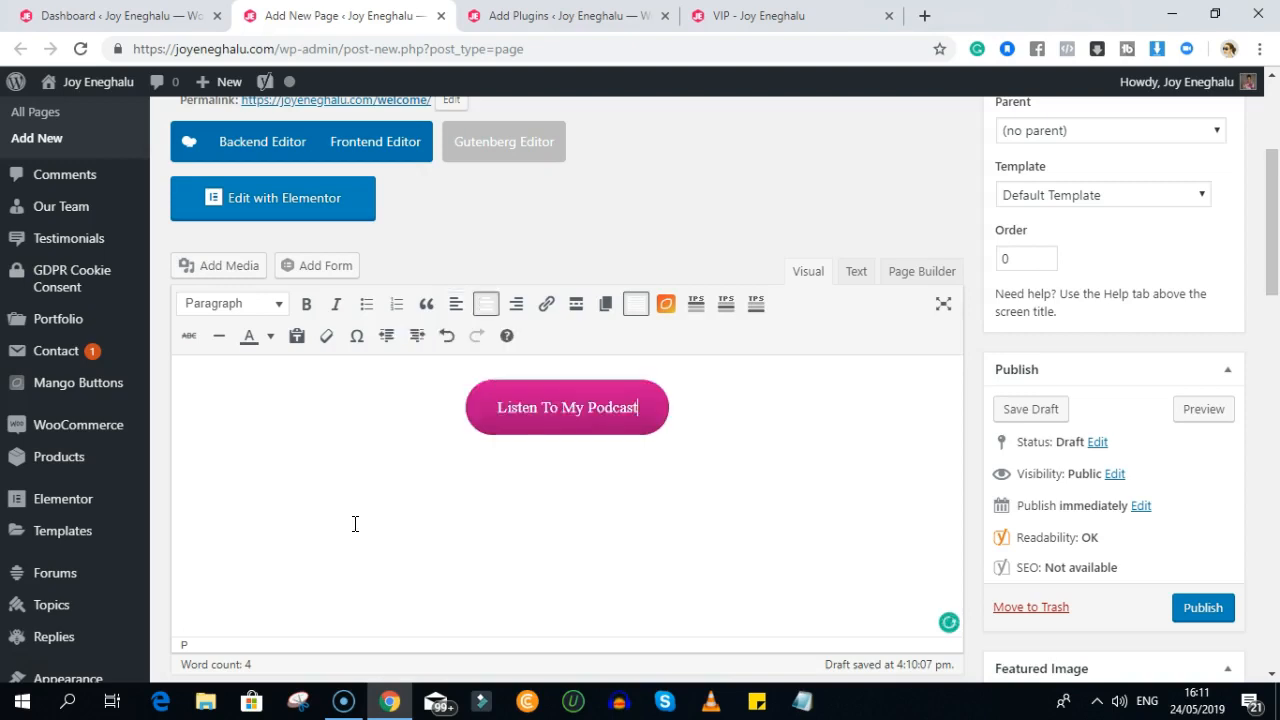